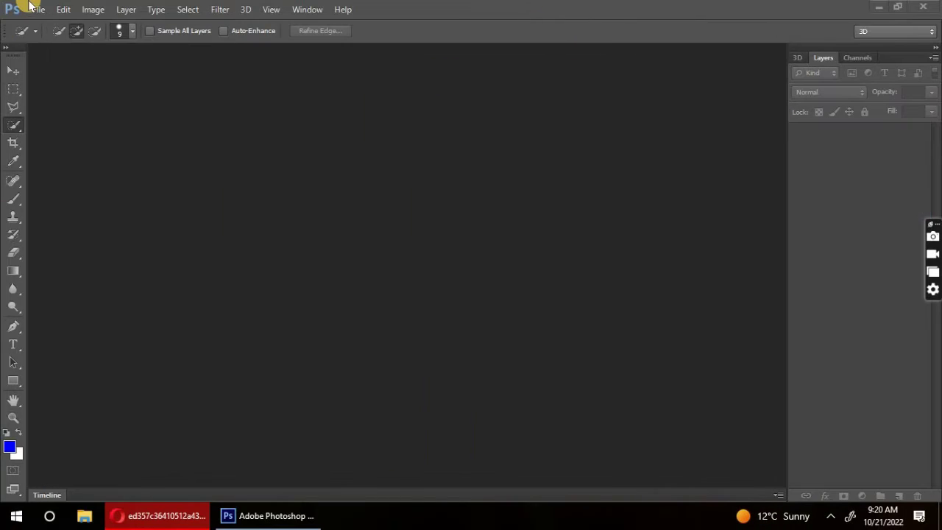
# - Open white-hen-14168261.jpg and convert its locked Background into Layer 0
pyautogui.click(31, 8)
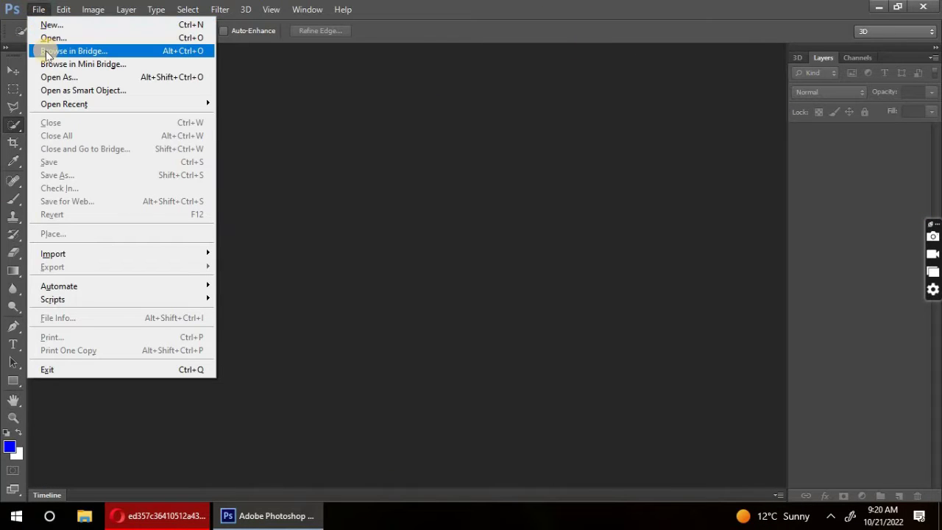
pyautogui.click(46, 36)
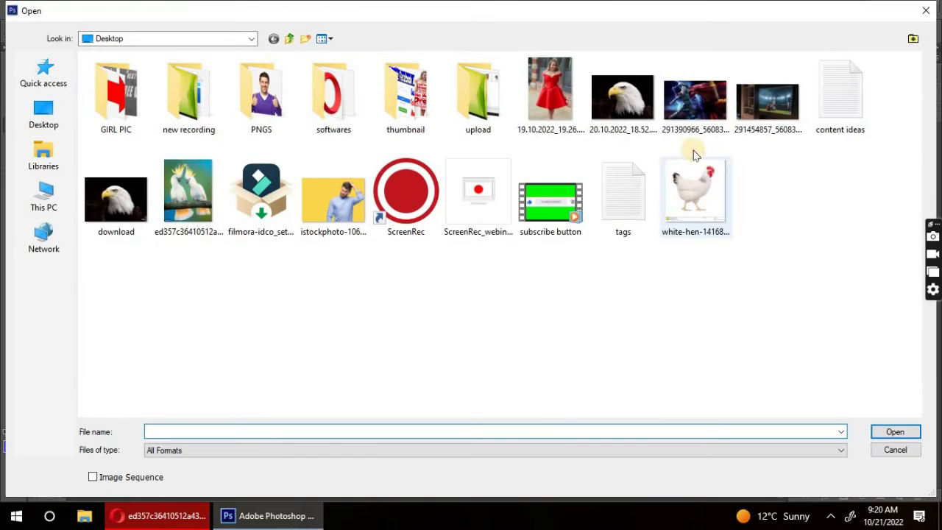
pyautogui.doubleClick(693, 205)
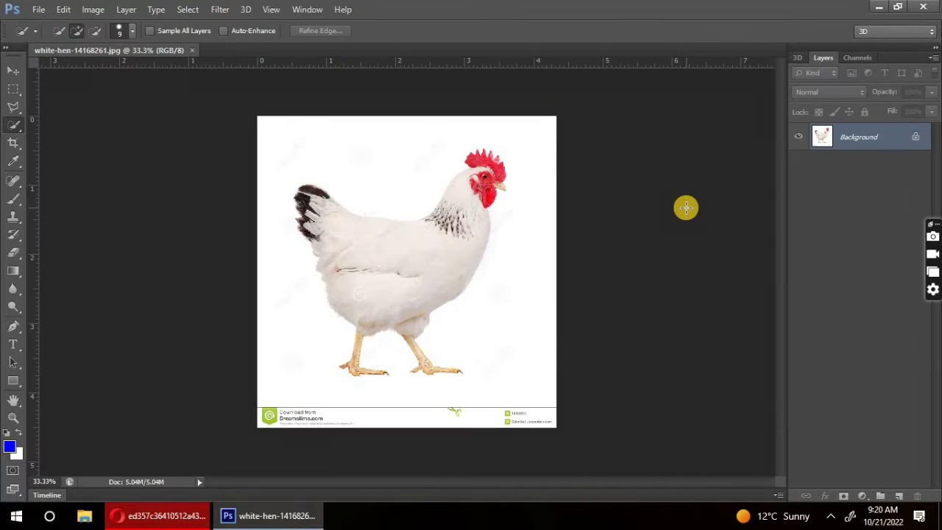
pyautogui.doubleClick(889, 142)
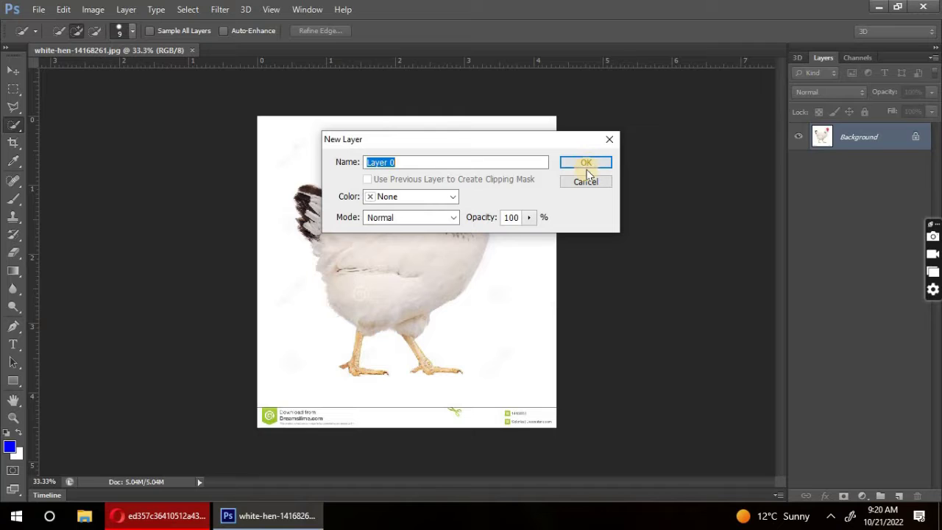
pyautogui.click(587, 170)
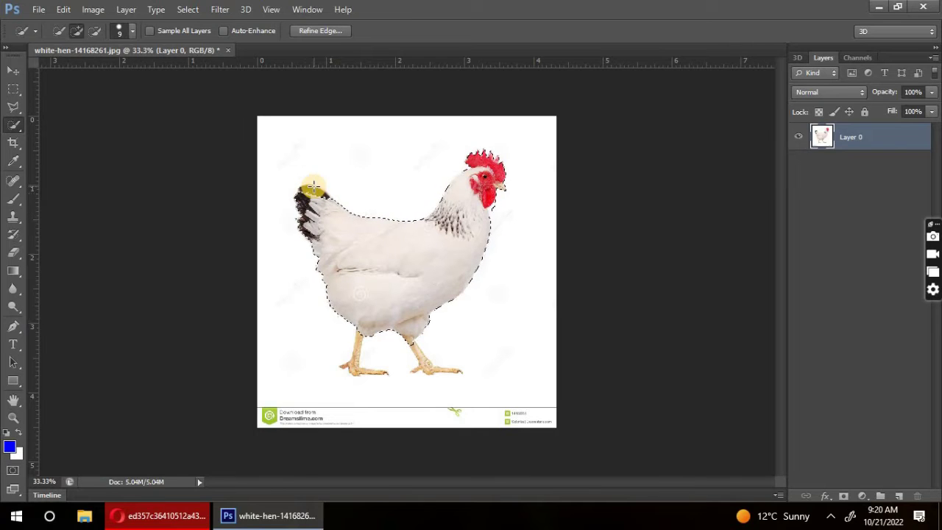
# - Invert the hen selection, delete the white surroundings, and deselect
pyautogui.click(84, 516)
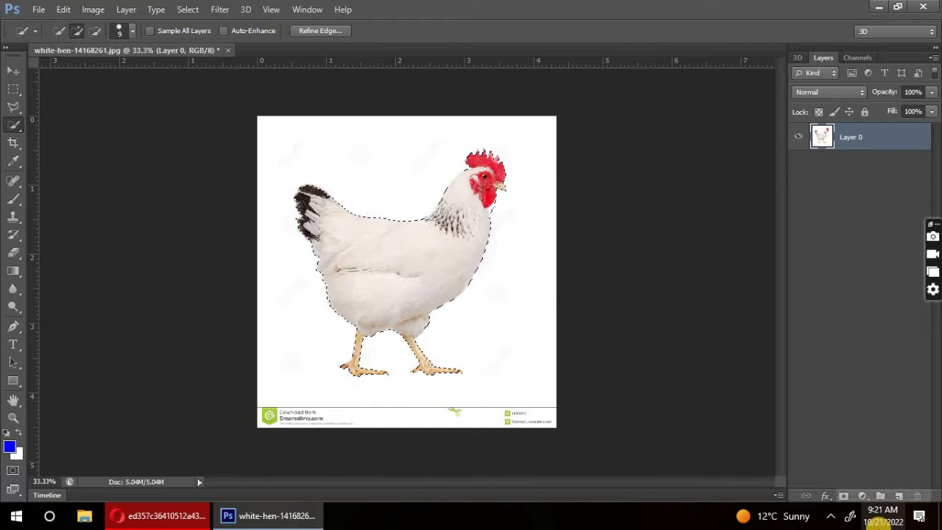
pyautogui.hotkey('ctrl', 'shift', 'i')
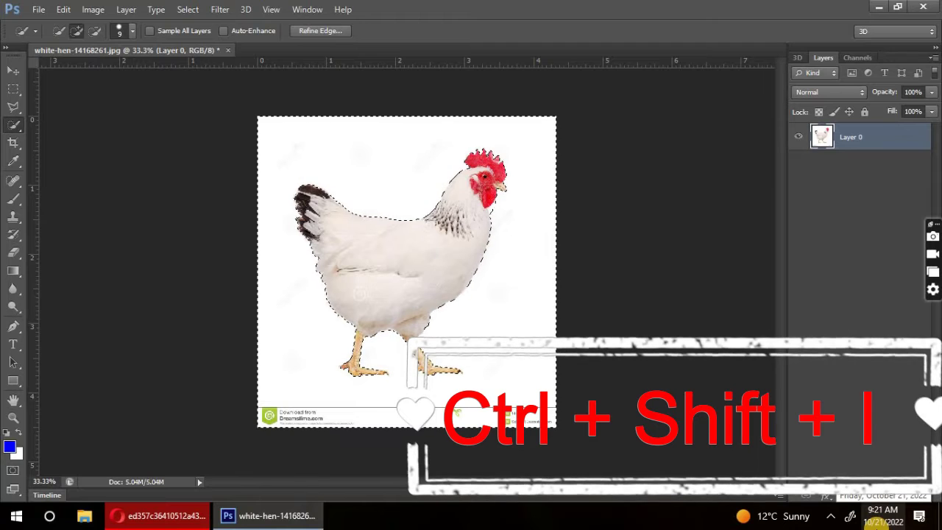
pyautogui.press('Delete')
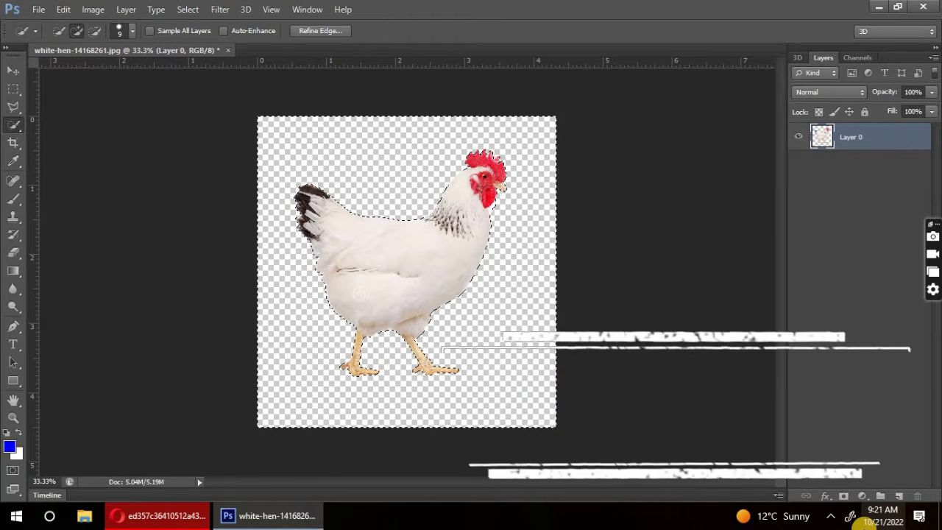
pyautogui.hotkey('ctrl', 'd')
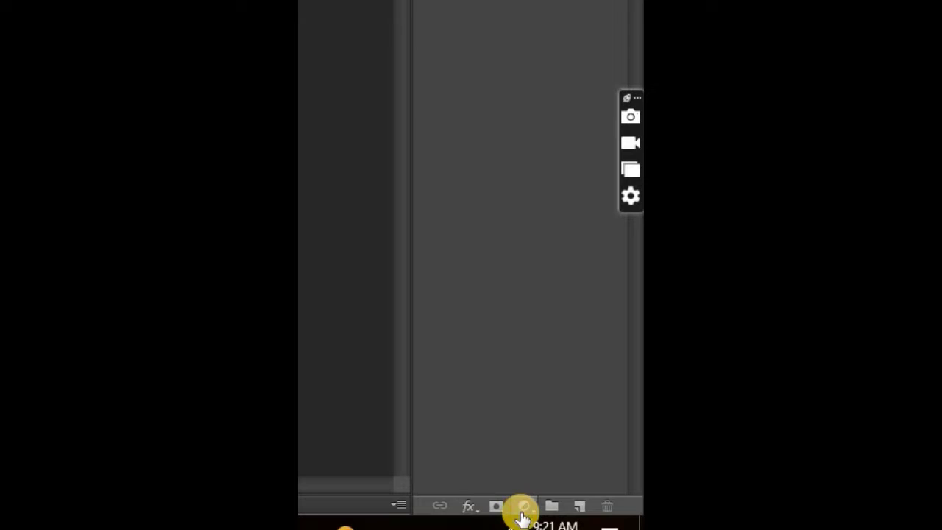
# - Add a Gradient Fill layer using a red-to-white gradient built from the Black, White preset
pyautogui.click(523, 506)
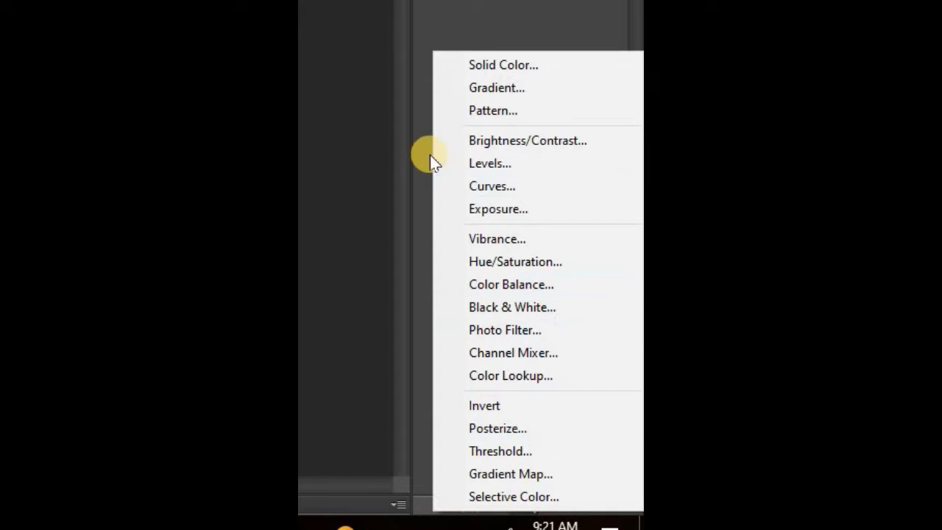
pyautogui.click(502, 92)
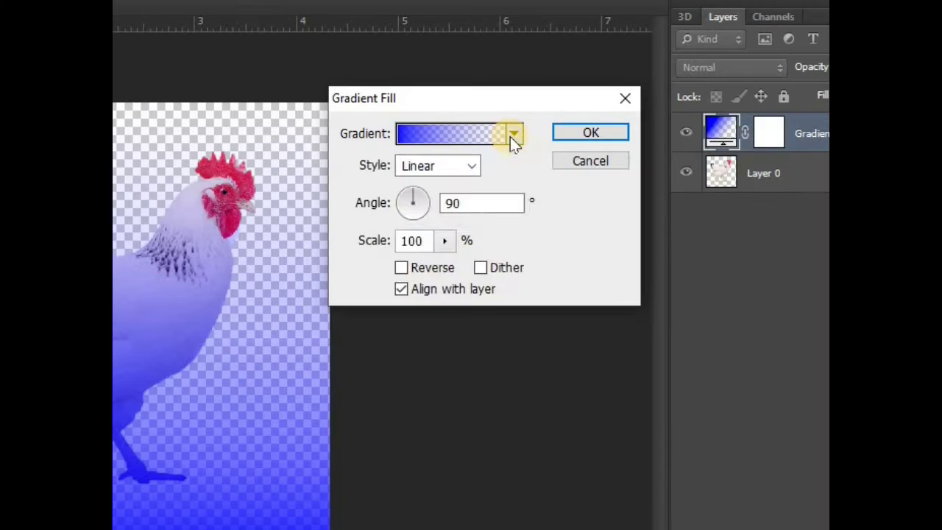
pyautogui.click(682, 137)
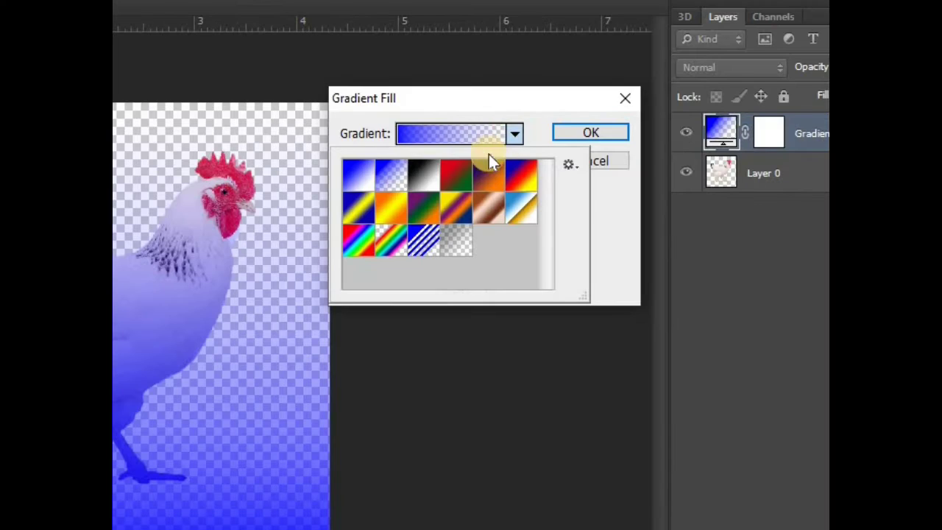
pyautogui.click(429, 186)
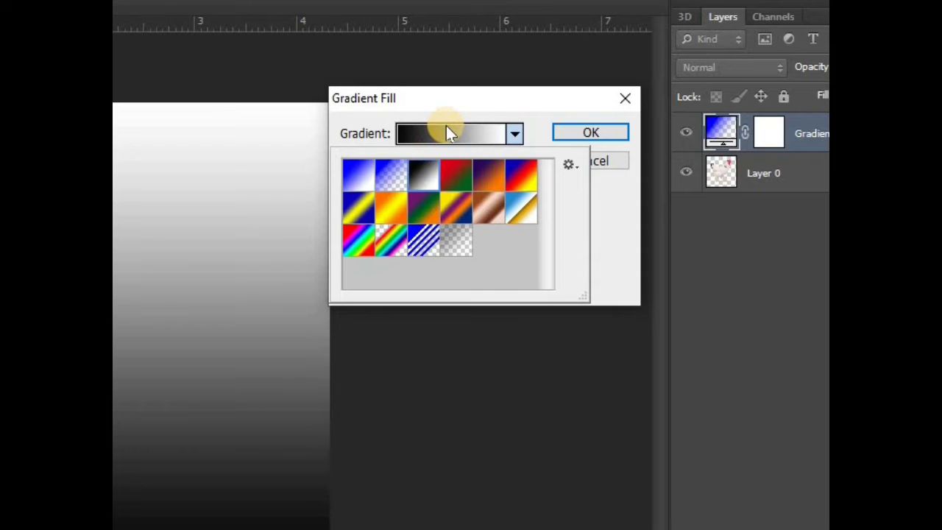
pyautogui.click(448, 132)
pyautogui.click(449, 132)
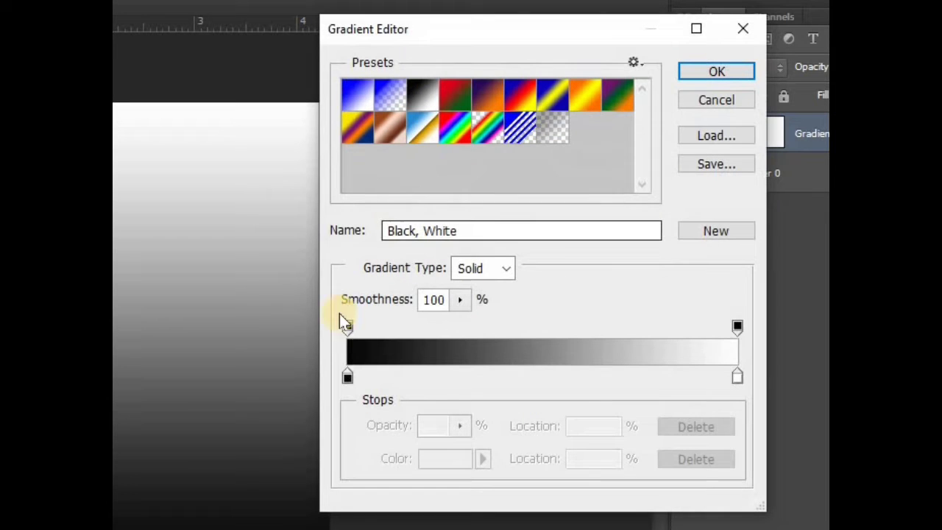
pyautogui.click(354, 376)
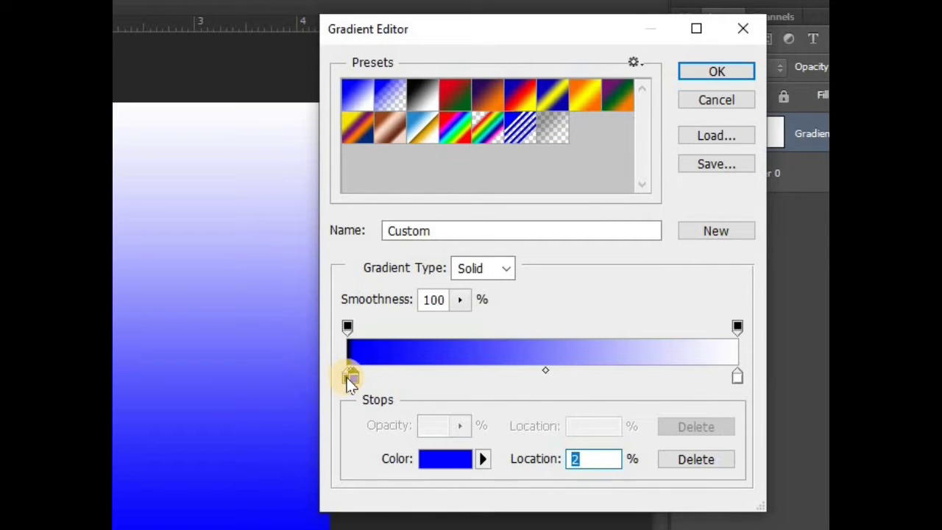
pyautogui.moveTo(353, 383); pyautogui.dragTo(321, 392)
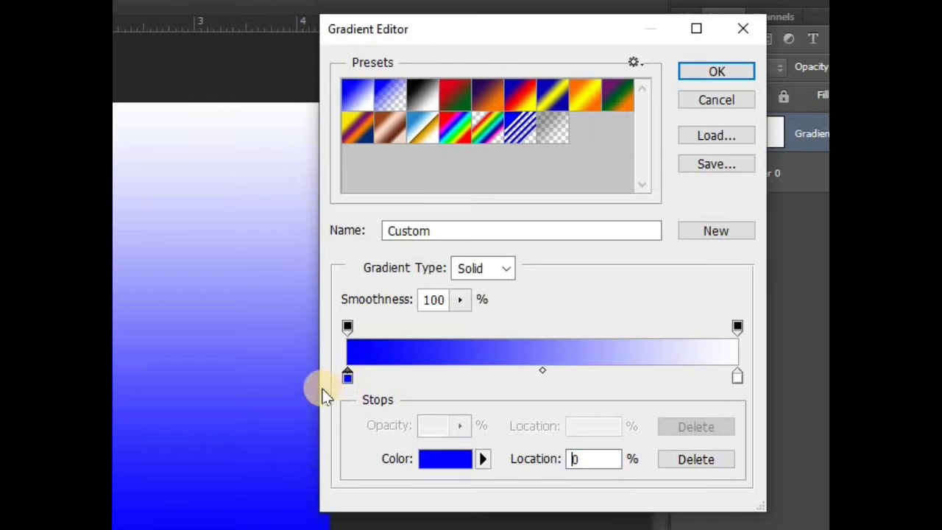
pyautogui.click(451, 464)
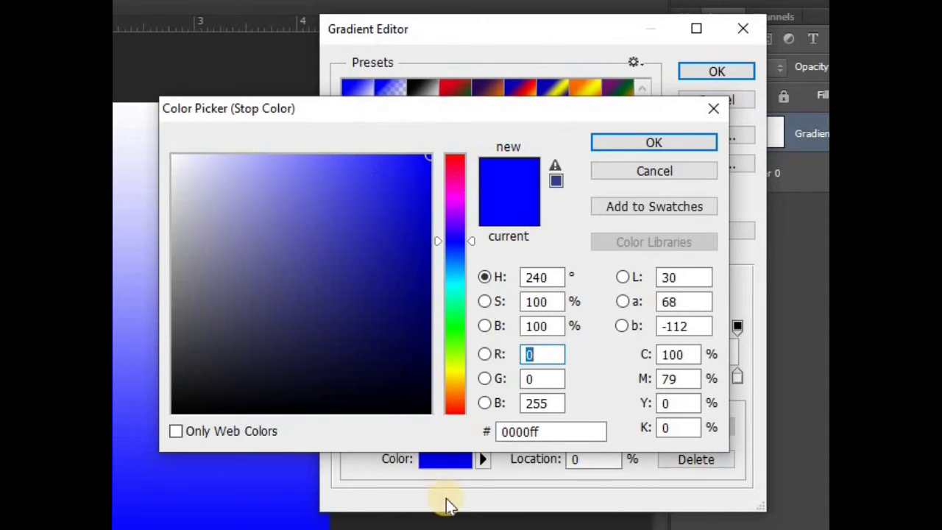
pyautogui.click(463, 413)
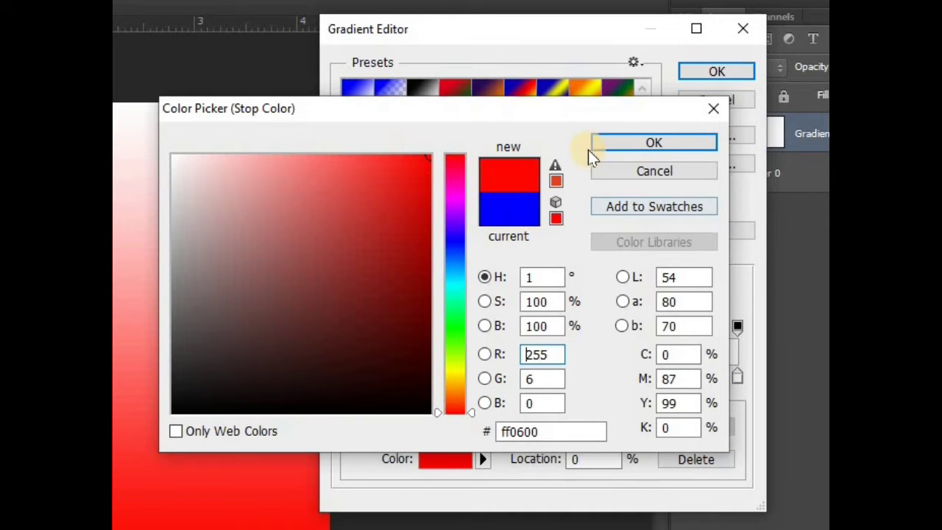
pyautogui.click(605, 142)
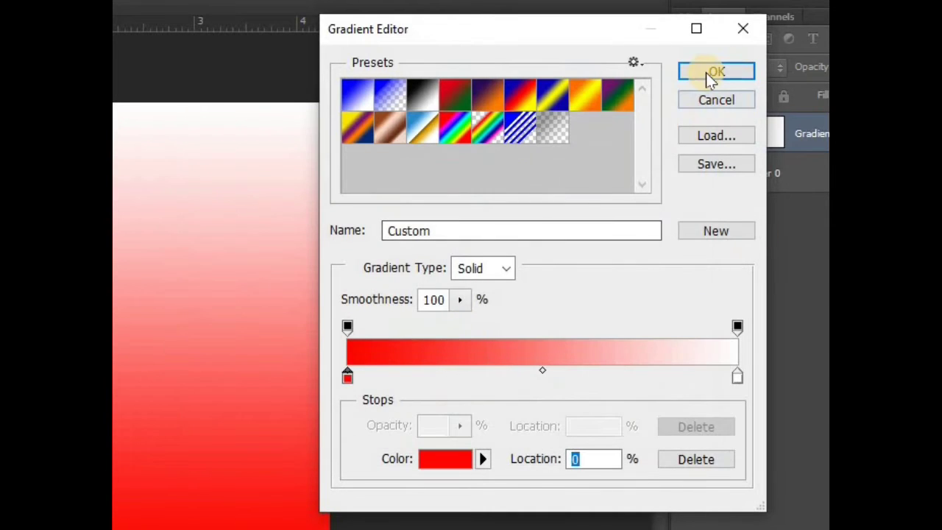
pyautogui.click(705, 73)
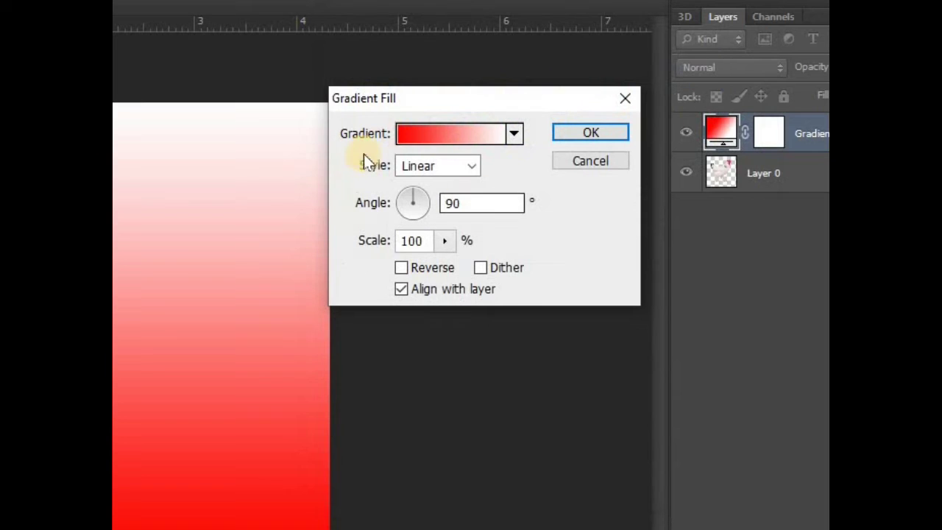
# - Make the gradient radial and reversed, set its angle to -55.01, and confirm
pyautogui.click(421, 168)
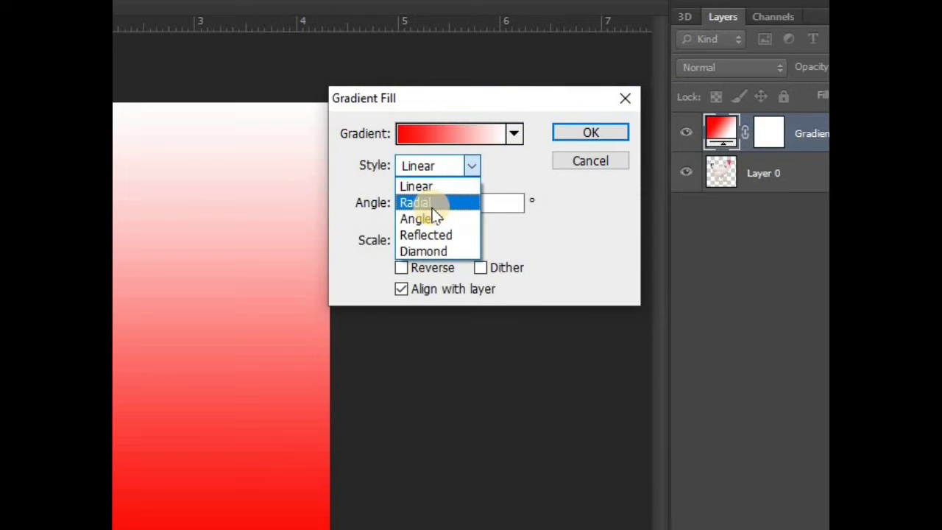
pyautogui.click(433, 209)
pyautogui.click(401, 289)
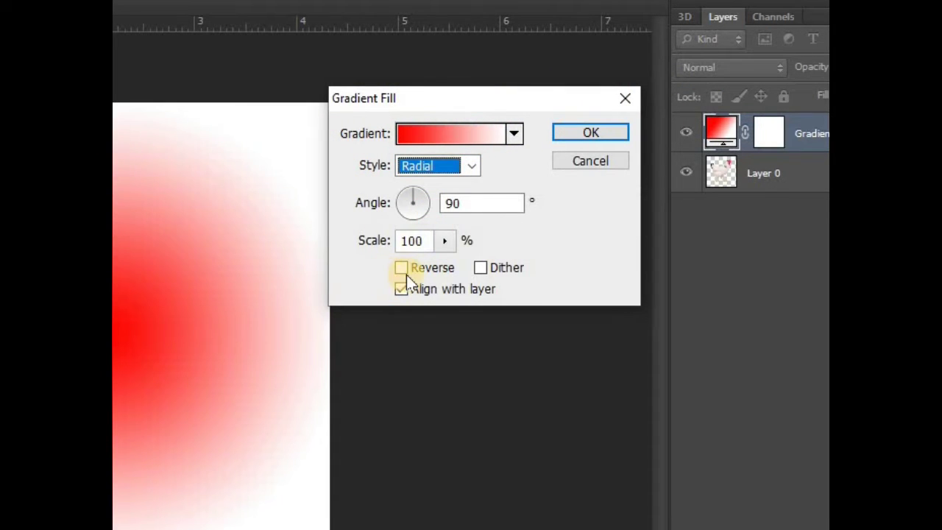
pyautogui.click(401, 268)
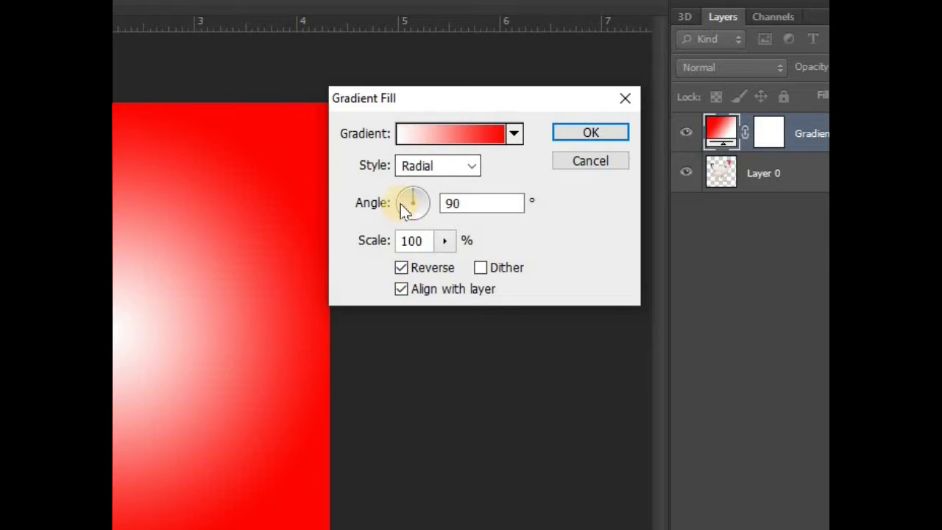
pyautogui.moveTo(400, 204); pyautogui.dragTo(410, 215)
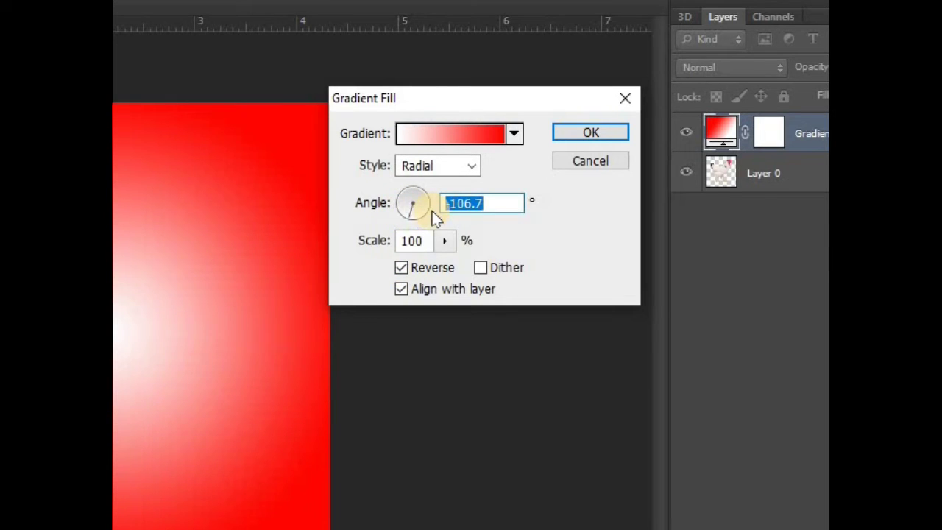
pyautogui.click(423, 221)
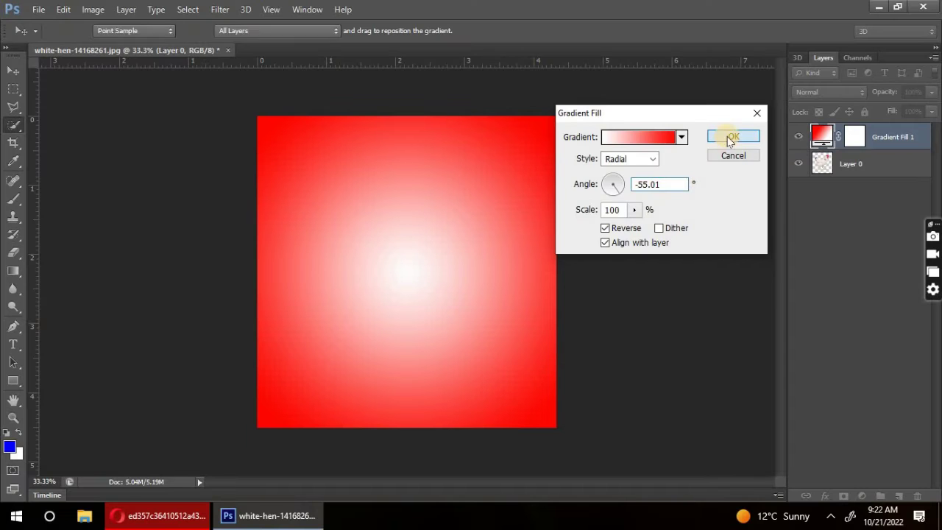
pyautogui.click(582, 138)
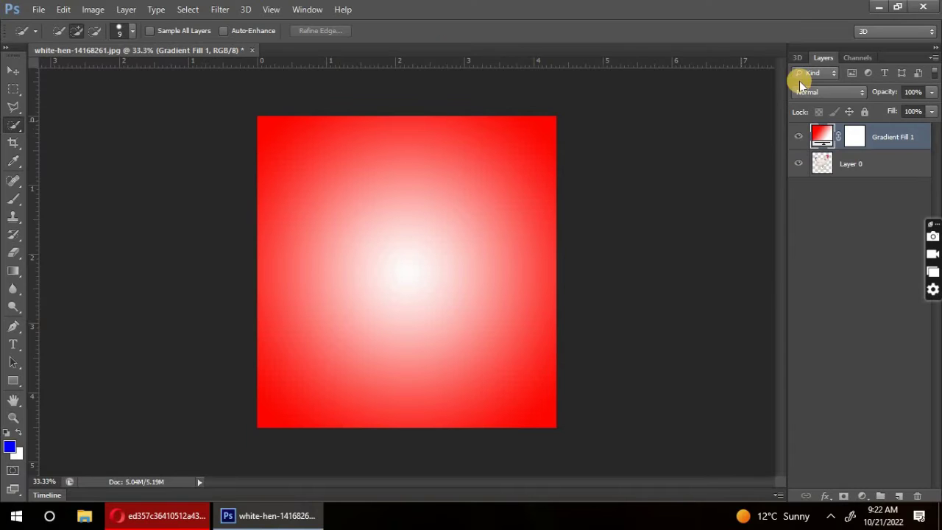
# - Move Layer 0 above Gradient Fill 1 and nudge the hen slightly left and down
pyautogui.click(13, 71)
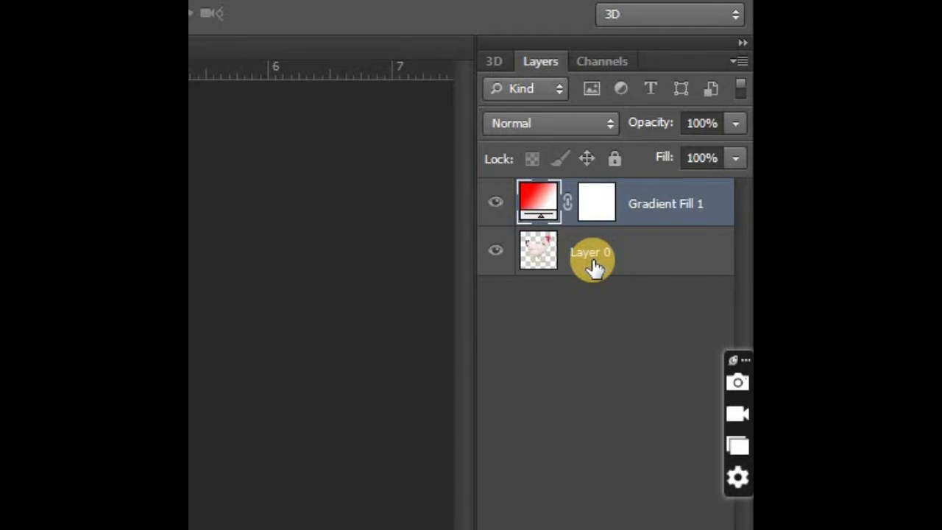
pyautogui.moveTo(593, 266); pyautogui.dragTo(586, 195)
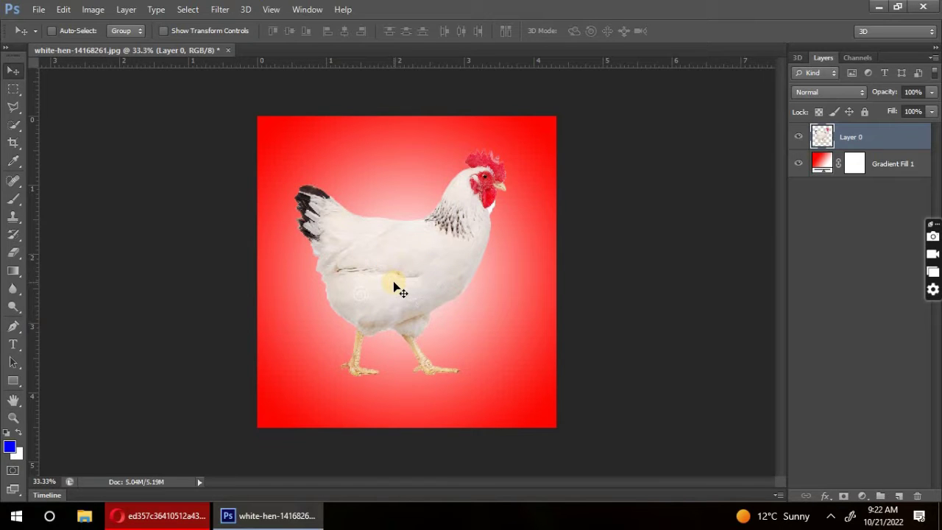
pyautogui.moveTo(395, 287); pyautogui.dragTo(388, 302)
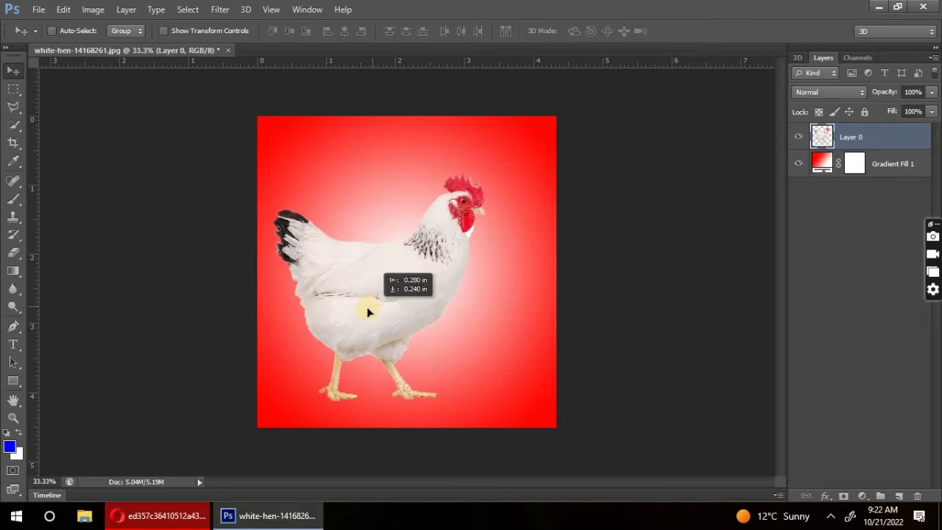
pyautogui.click(38, 10)
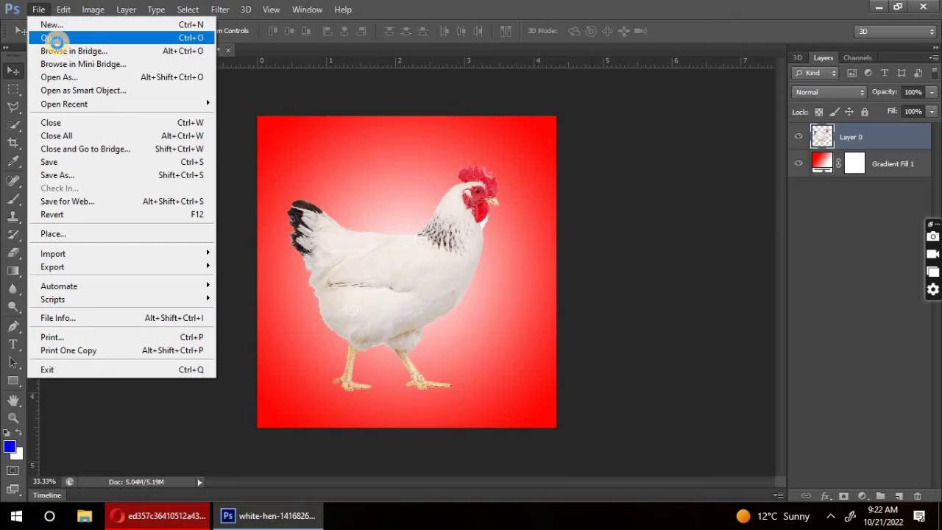
# - Open the eagle photo 20.10.2022_18.52.58_REC and zoom it to 200%
pyautogui.click(53, 35)
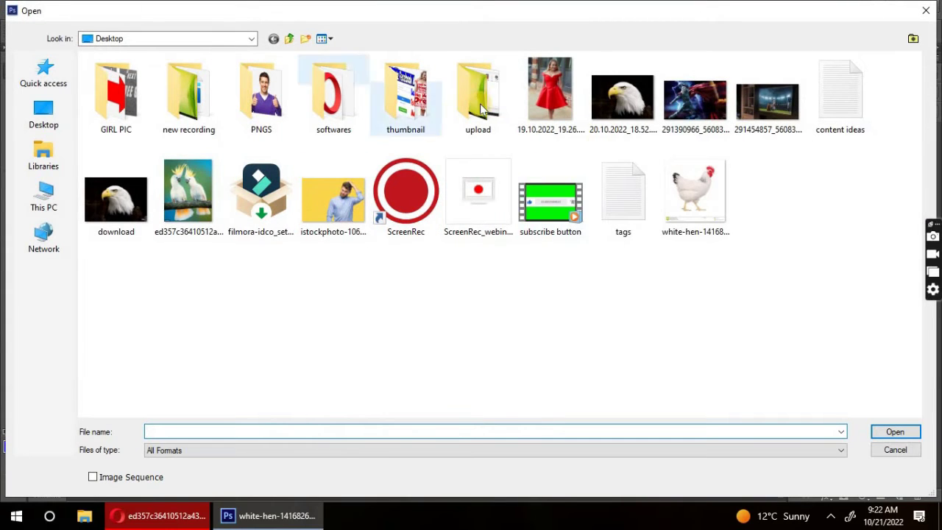
pyautogui.click(615, 102)
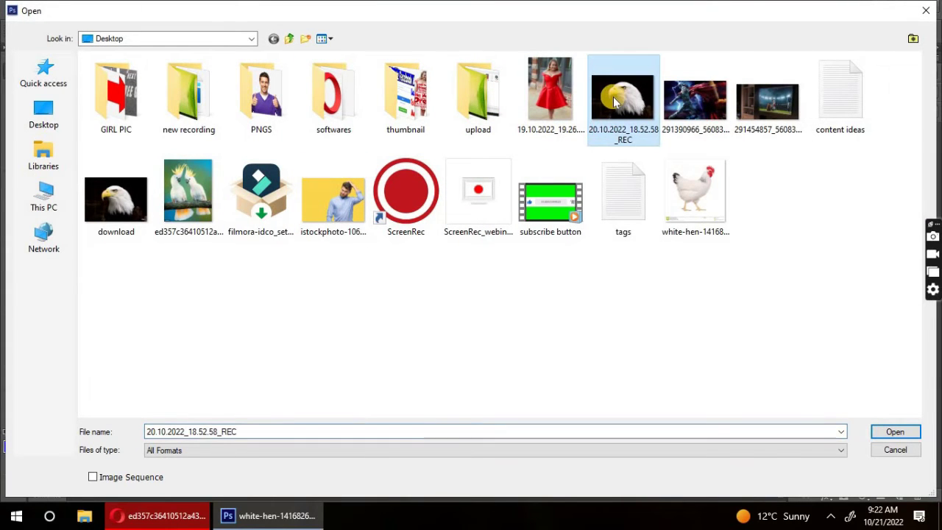
pyautogui.doubleClick(615, 102)
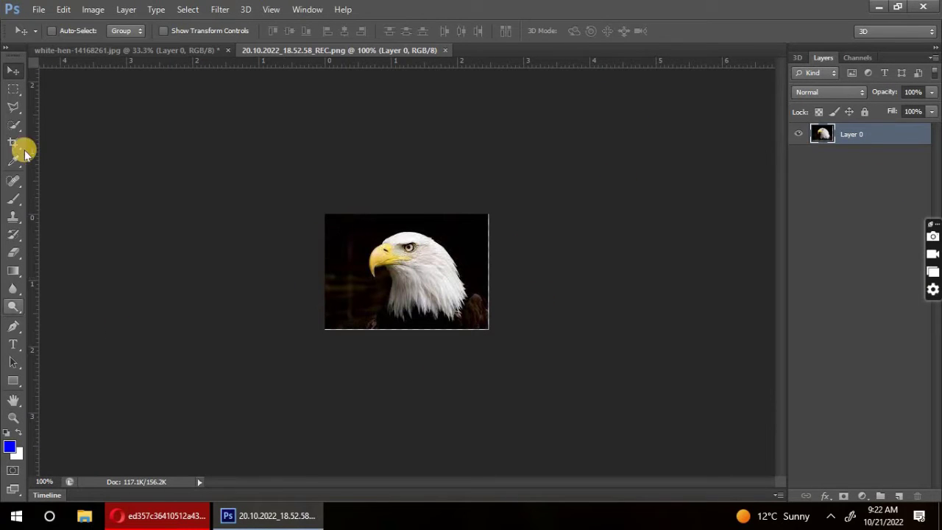
pyautogui.hotkey('ctrl', '+')
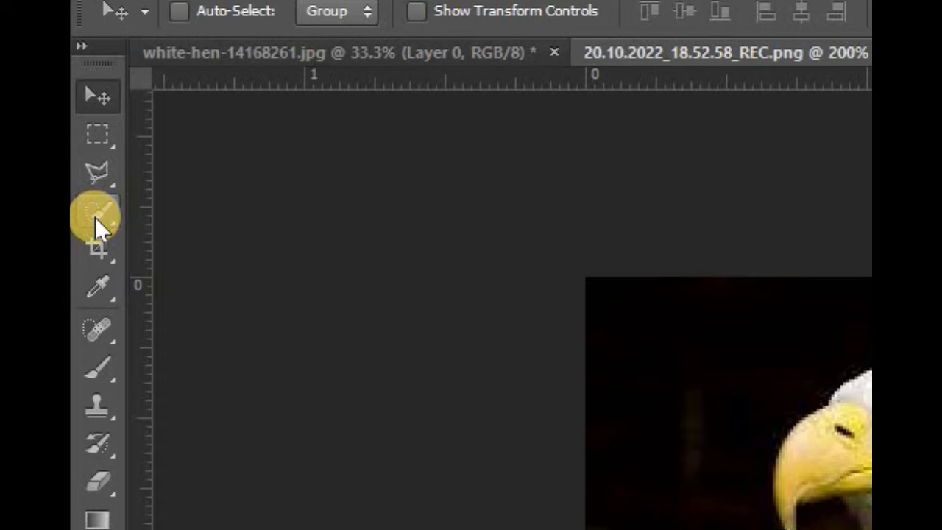
# - Quick-select the eagle's beak, eye and whole white head
pyautogui.click(11, 127)
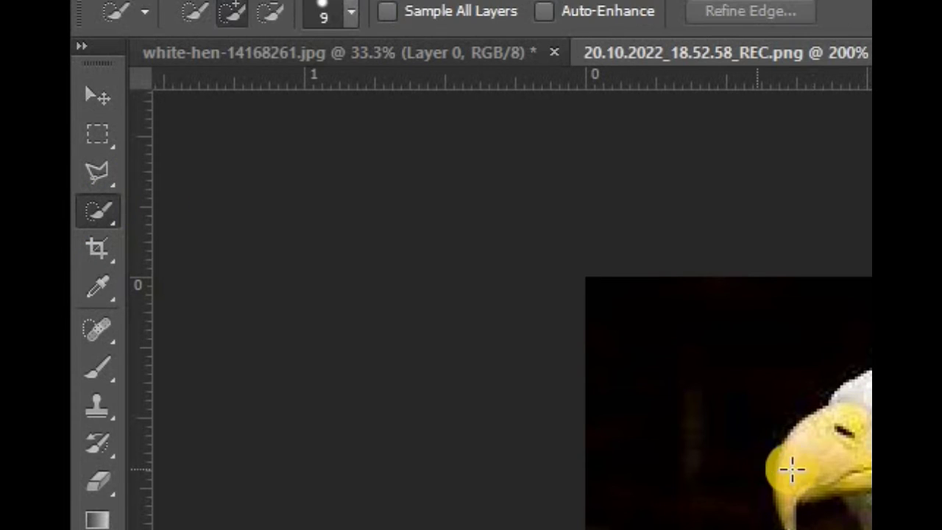
pyautogui.moveTo(791, 469); pyautogui.dragTo(437, 217)
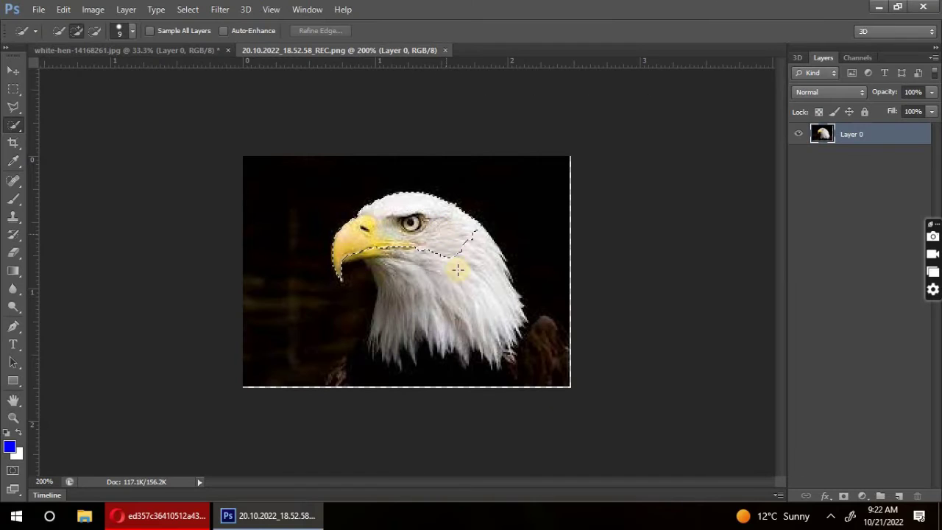
pyautogui.moveTo(457, 270); pyautogui.dragTo(461, 280)
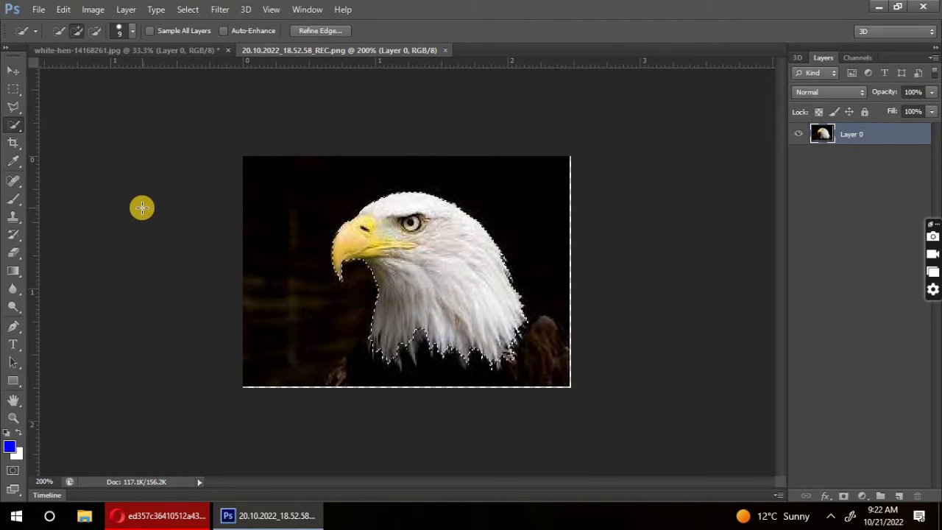
# - Drag the selected eagle head into the hen document as a new Layer 1
pyautogui.press('v')
pyautogui.moveTo(497, 314); pyautogui.dragTo(190, 51)
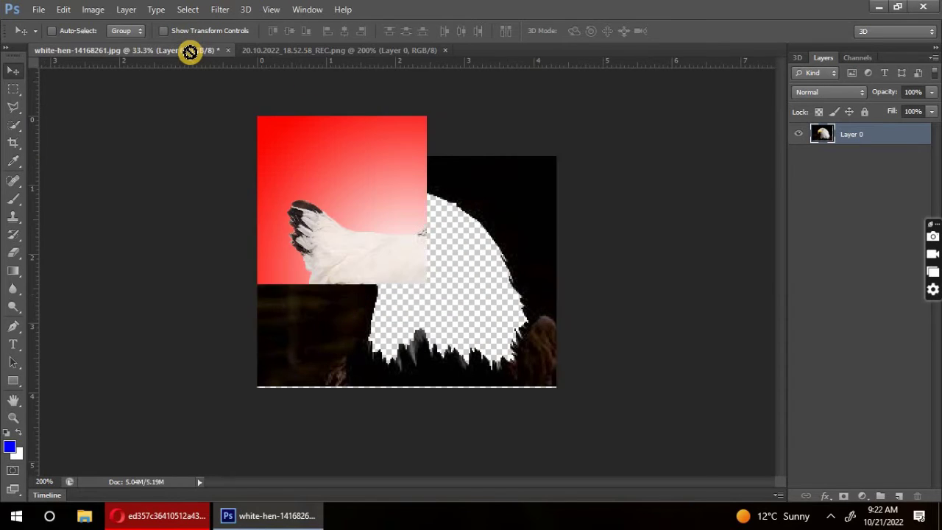
pyautogui.moveTo(189, 51)
pyautogui.mouseDown()
pyautogui.moveTo(450, 249)
pyautogui.moveTo(457, 242)
pyautogui.mouseUp()
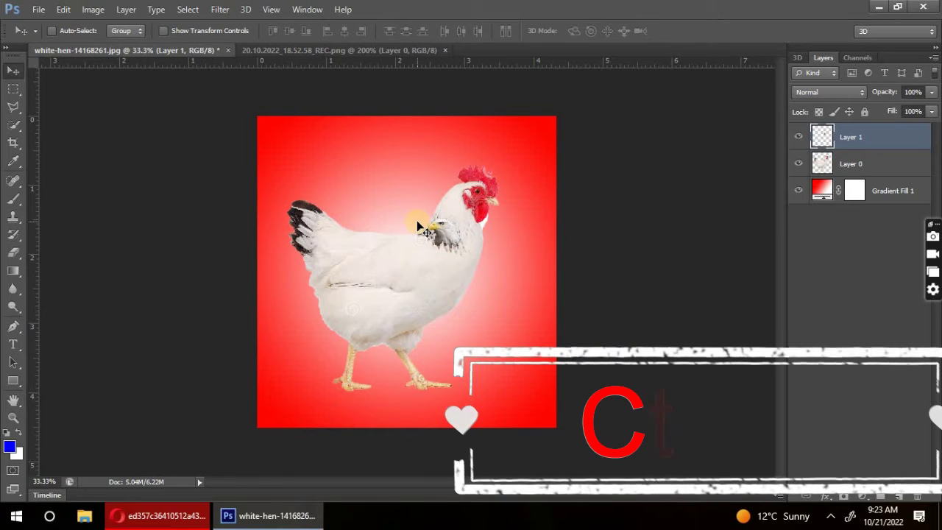
pyautogui.hotkey('ctrl', 't')
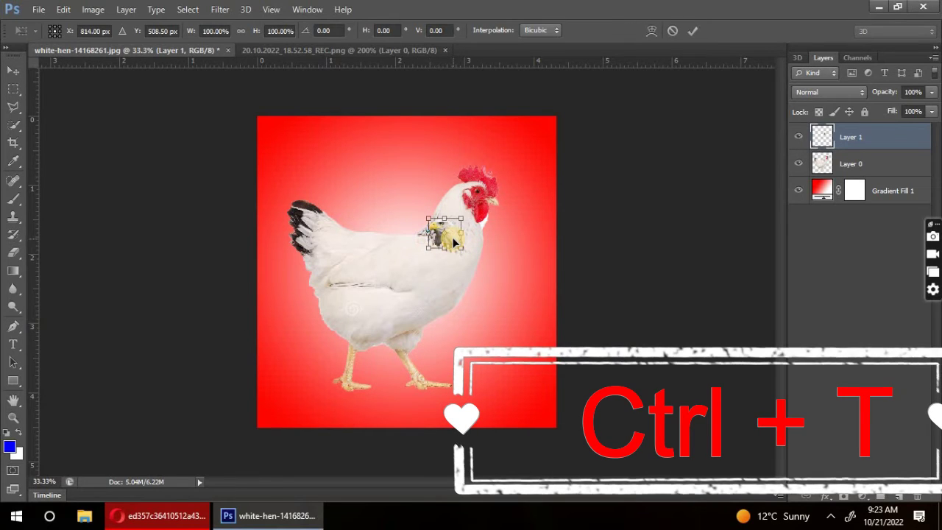
# - Flip the eagle head horizontally, enlarge it, and tilt it about 11°
pyautogui.rightClick(454, 237)
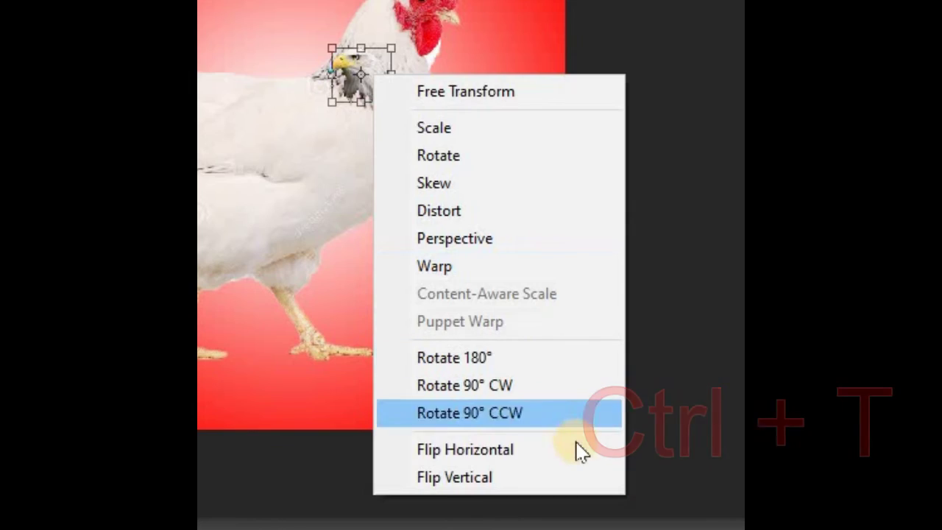
pyautogui.click(581, 455)
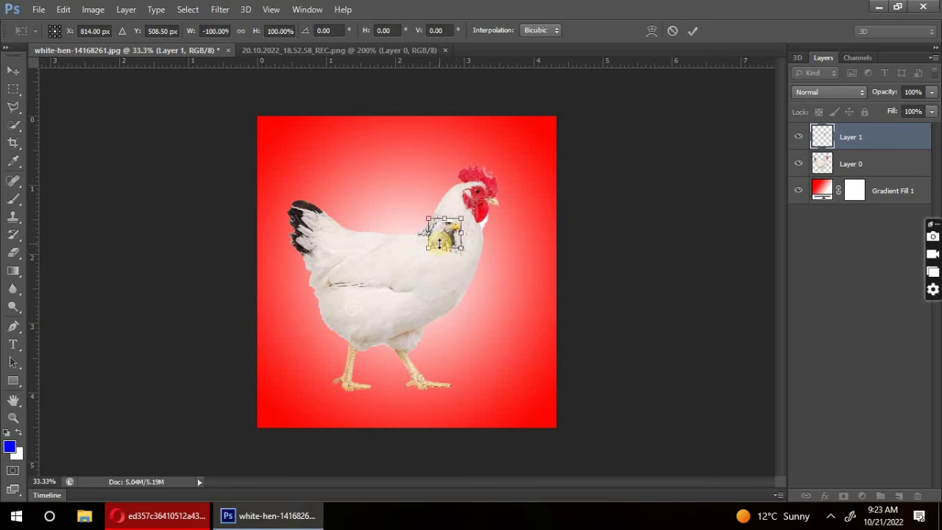
pyautogui.moveTo(460, 214); pyautogui.dragTo(544, 177)
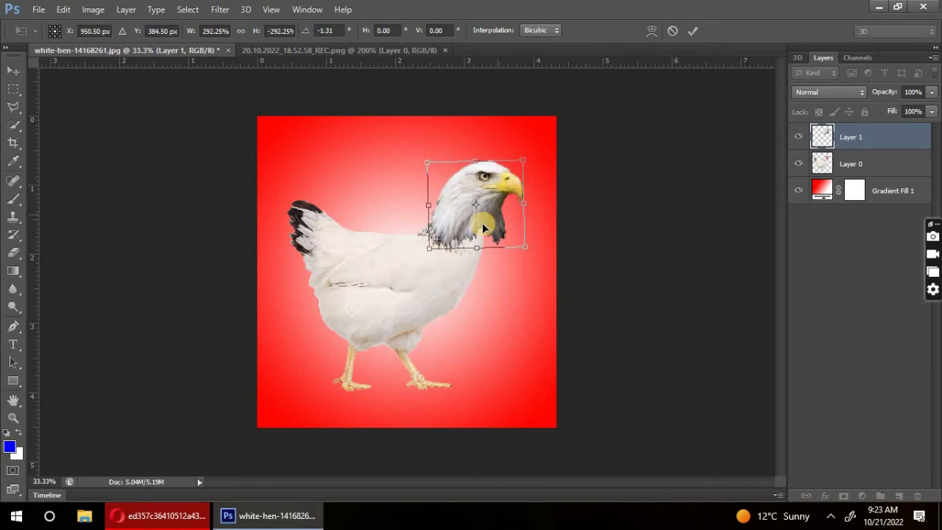
pyautogui.moveTo(464, 232); pyautogui.dragTo(458, 228)
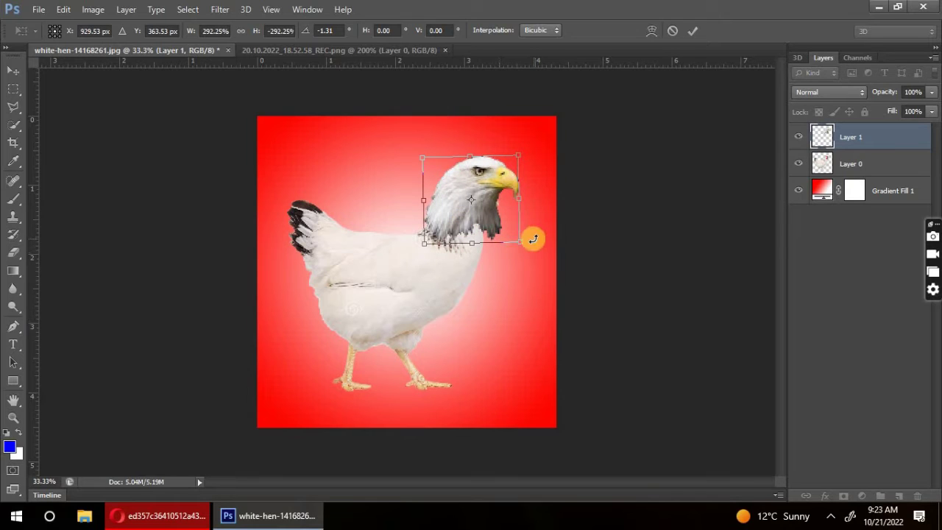
pyautogui.moveTo(521, 244)
pyautogui.mouseDown()
pyautogui.moveTo(510, 237)
pyautogui.moveTo(527, 273)
pyautogui.mouseUp()
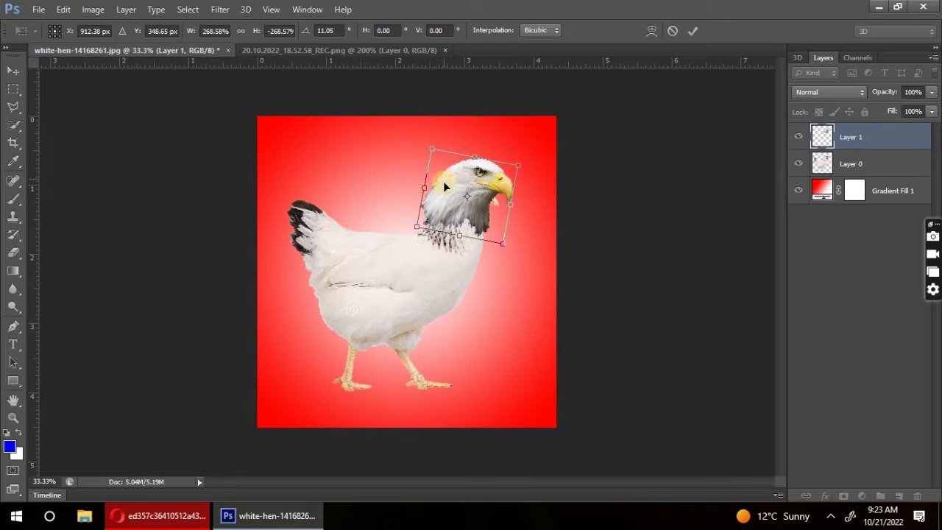
# - Fine-tune the eagle head's size and width over the hen's neck and commit the transform
pyautogui.moveTo(460, 220); pyautogui.dragTo(463, 234)
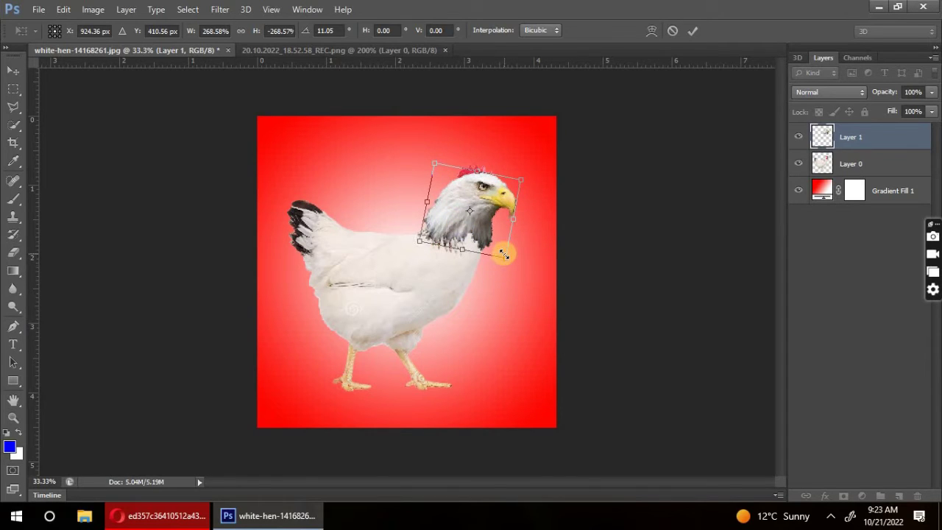
pyautogui.moveTo(504, 253); pyautogui.dragTo(498, 249)
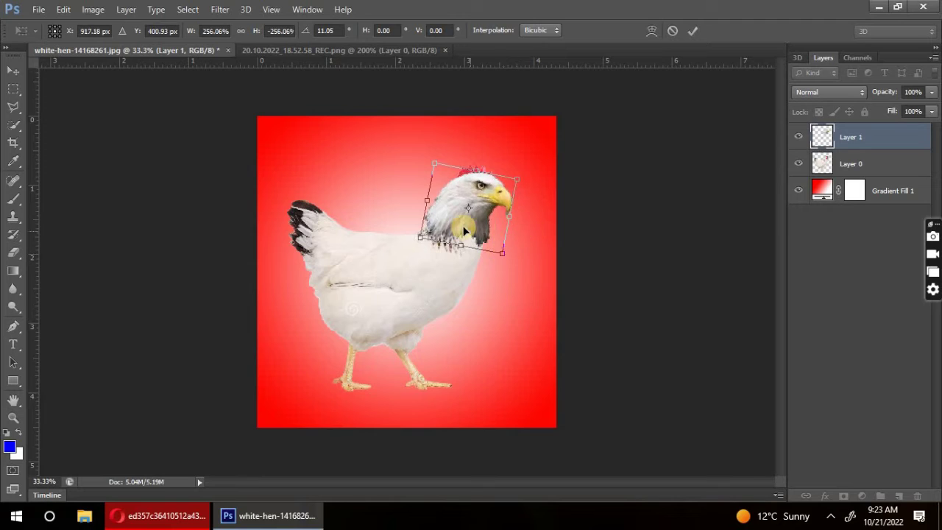
pyautogui.moveTo(455, 225)
pyautogui.mouseDown()
pyautogui.moveTo(455, 237)
pyautogui.moveTo(471, 215)
pyautogui.mouseUp()
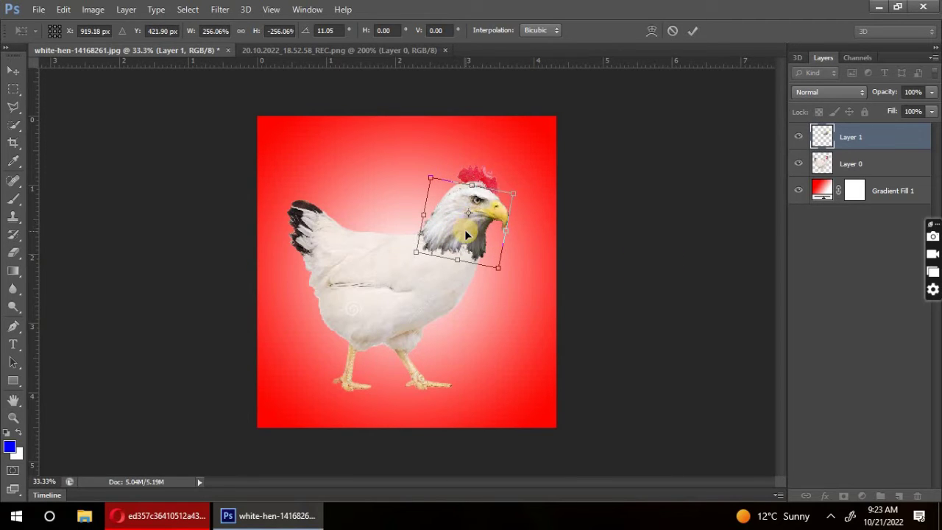
pyautogui.moveTo(472, 216); pyautogui.dragTo(472, 222)
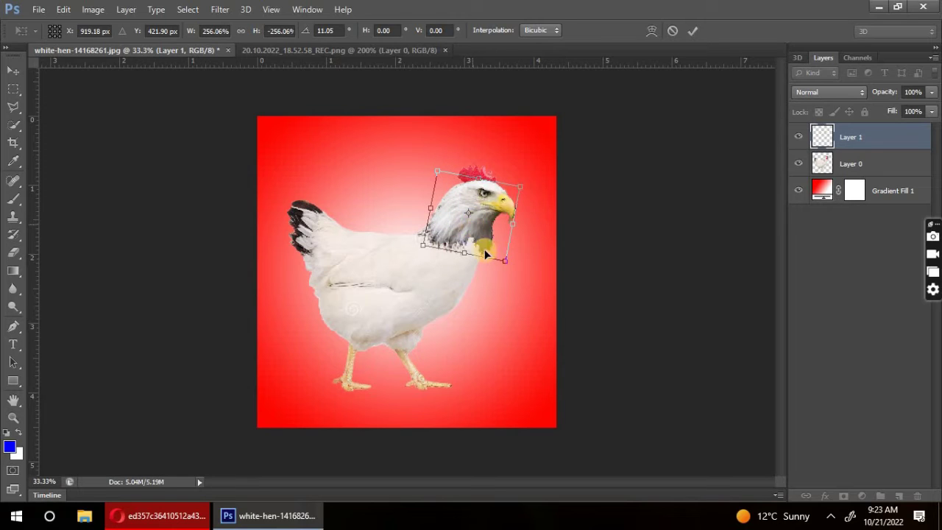
pyautogui.moveTo(511, 221); pyautogui.dragTo(504, 226)
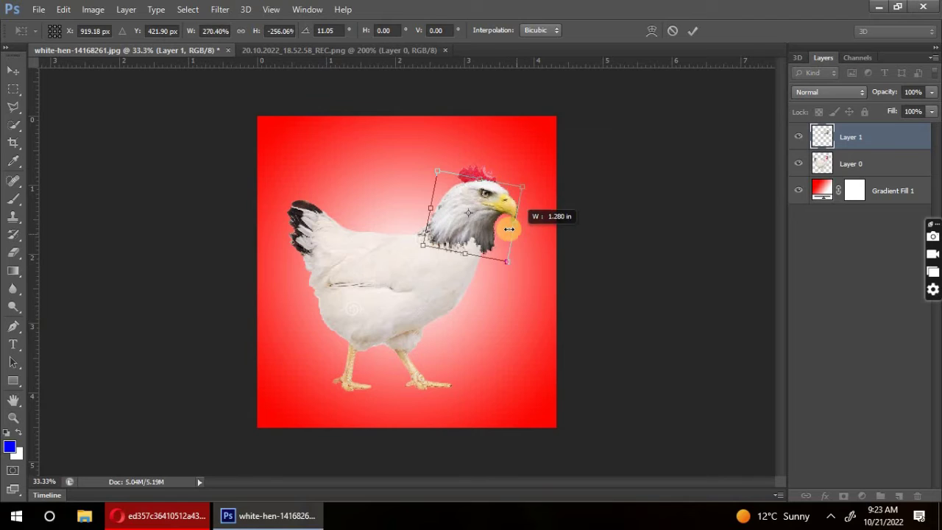
pyautogui.moveTo(504, 226); pyautogui.dragTo(510, 232)
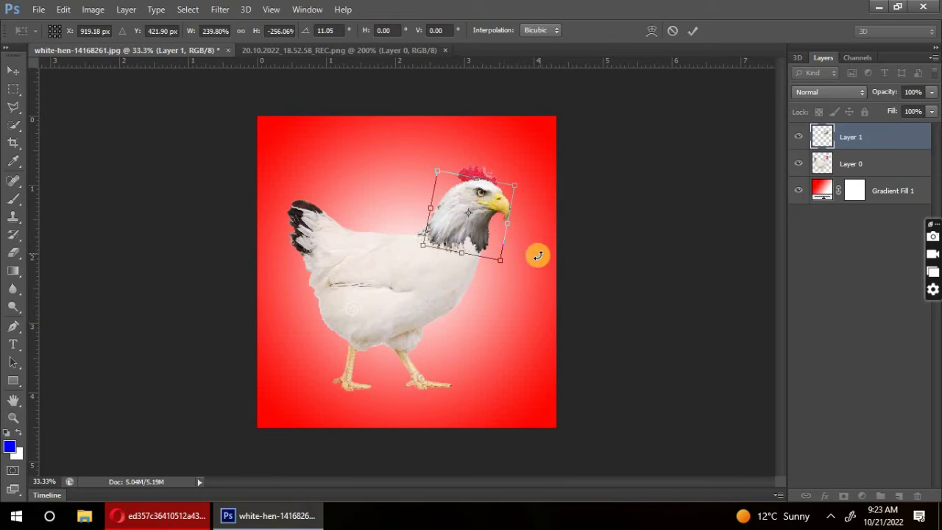
pyautogui.press('Return')
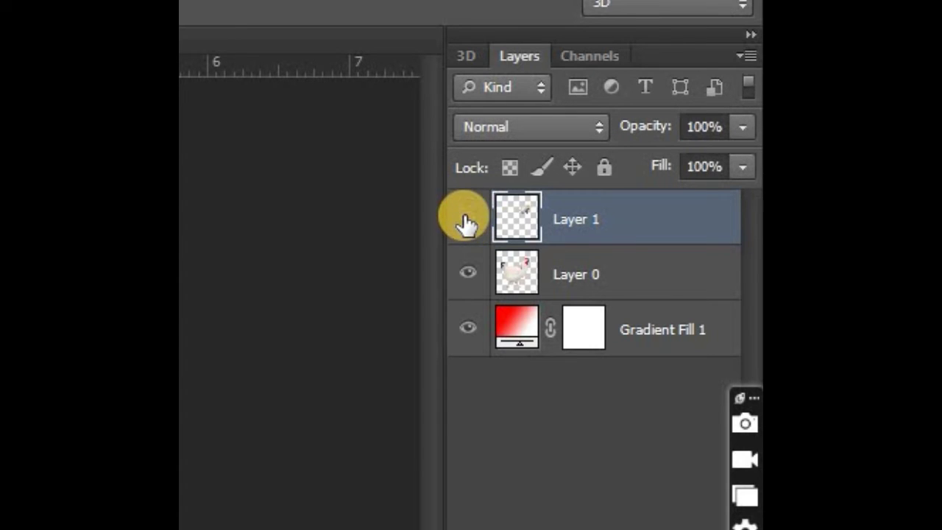
# - Hide Layer 1, select Layer 0, and close the Layer Style dialog without changes
pyautogui.click(468, 218)
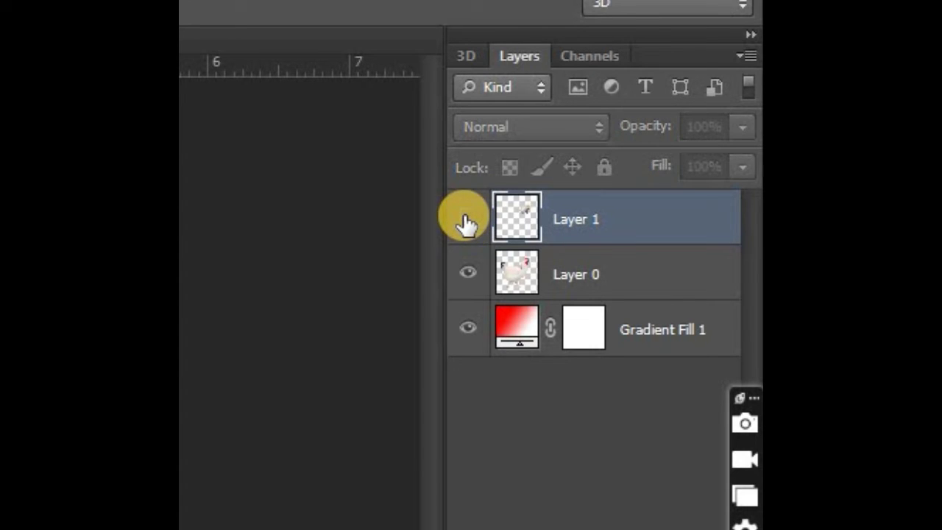
pyautogui.click(651, 271)
pyautogui.doubleClick(653, 269)
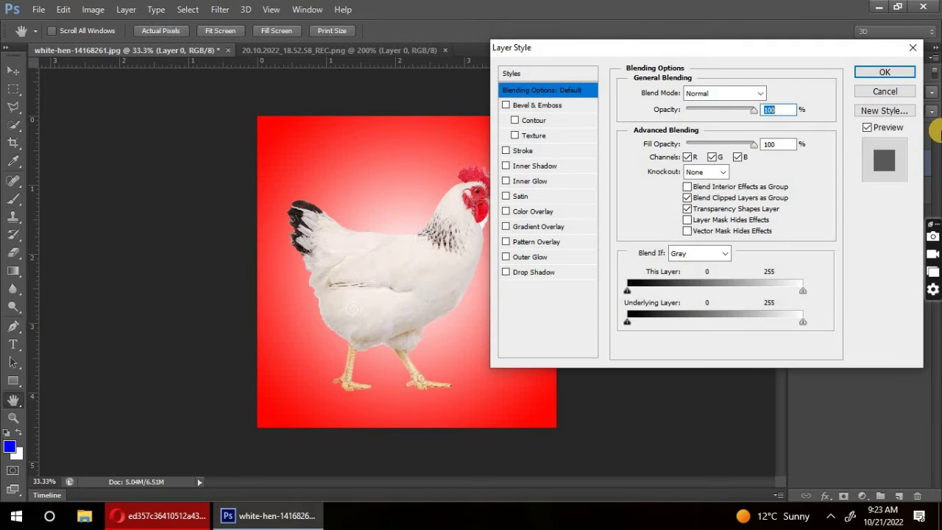
pyautogui.click(884, 72)
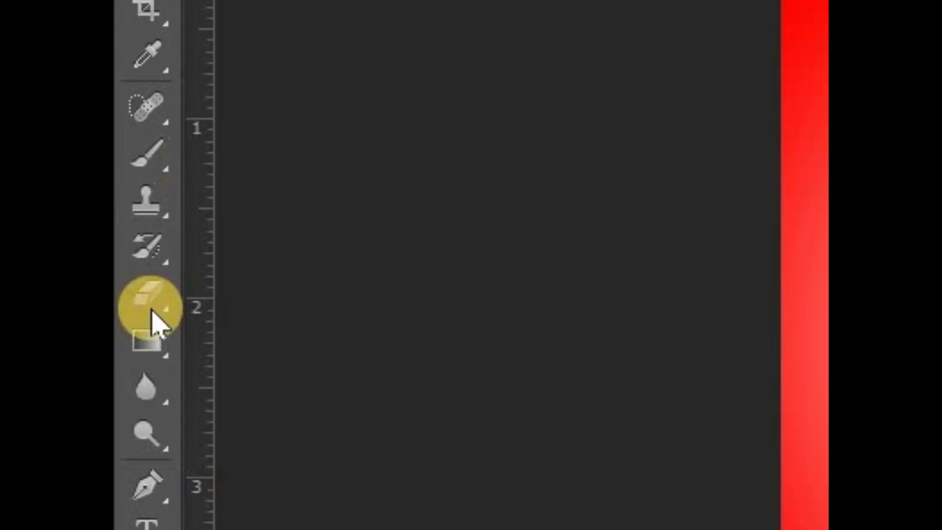
# - Erase the hen's own head and comb on Layer 0, then show Layer 1 again
pyautogui.click(152, 309)
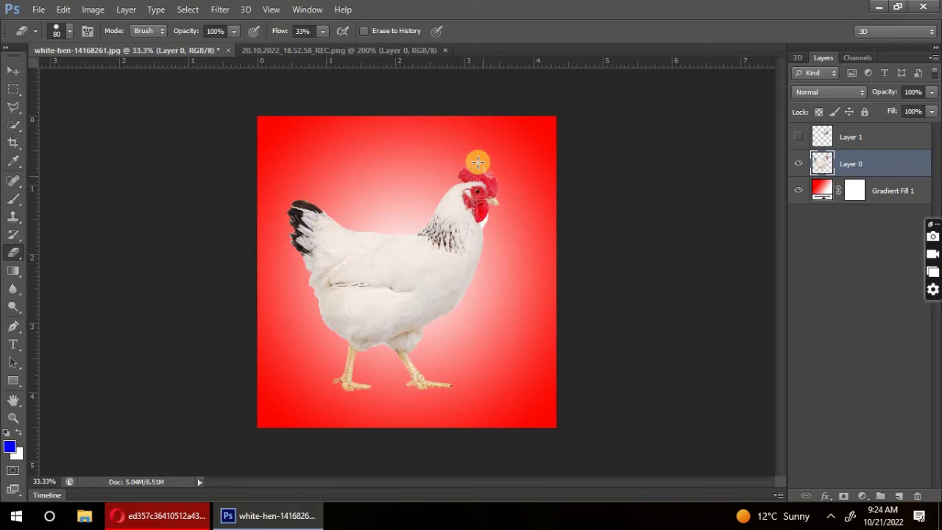
pyautogui.moveTo(479, 160)
pyautogui.mouseDown()
pyautogui.moveTo(483, 203)
pyautogui.moveTo(456, 195)
pyautogui.moveTo(477, 178)
pyautogui.moveTo(498, 208)
pyautogui.moveTo(467, 179)
pyautogui.moveTo(479, 224)
pyautogui.mouseUp()
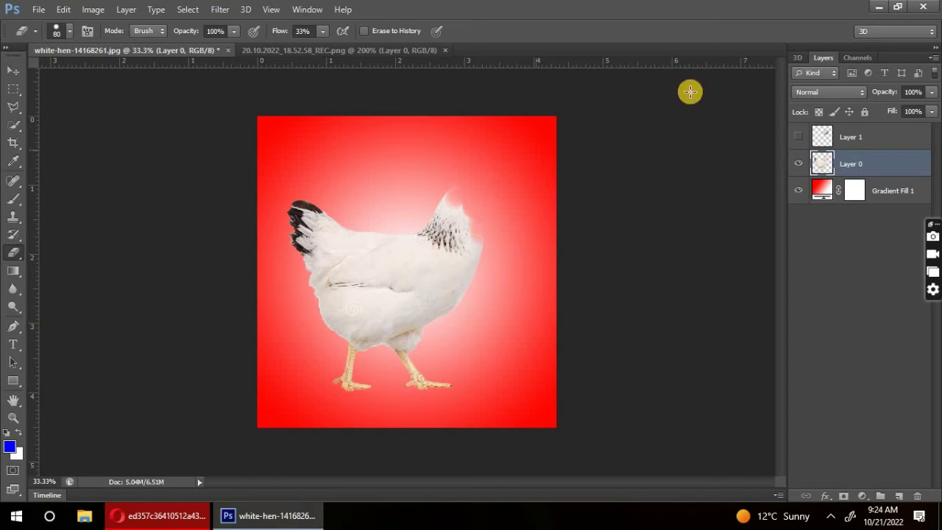
pyautogui.click(800, 137)
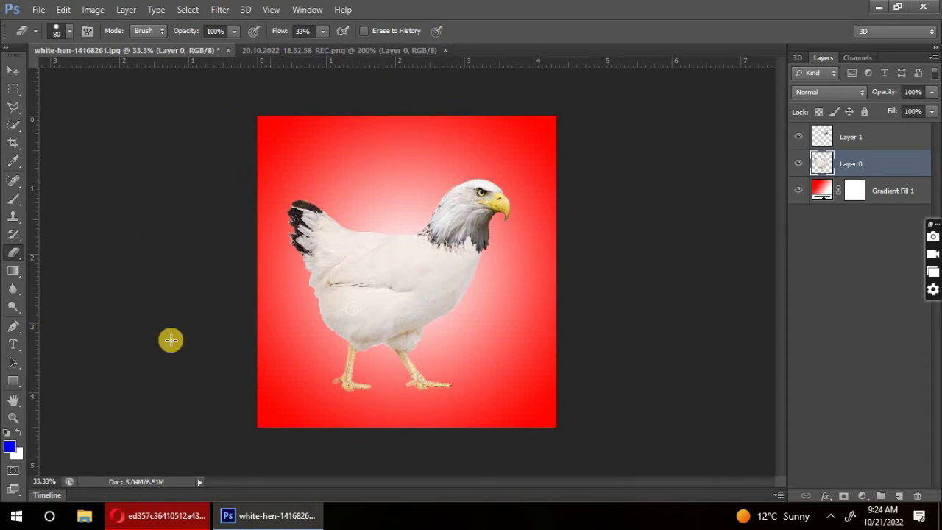
pyautogui.moveTo(360, 354); pyautogui.dragTo(330, 393)
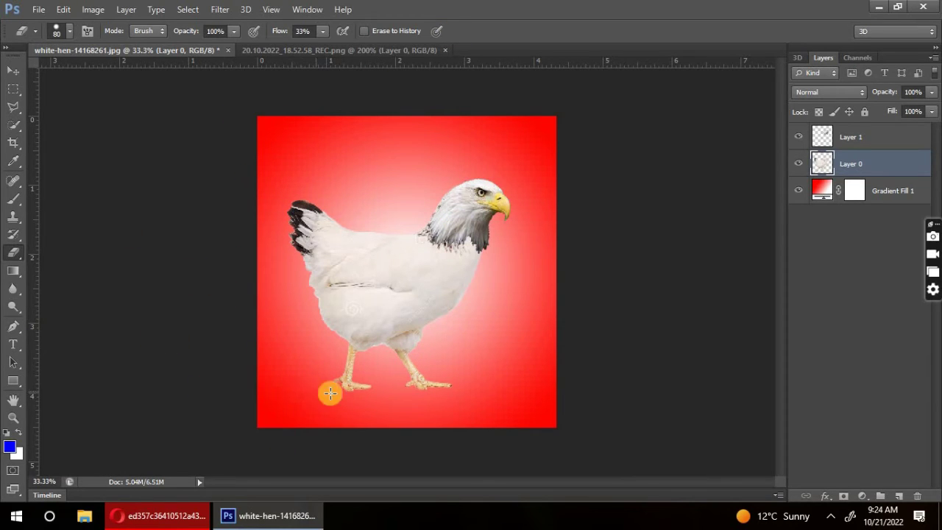
pyautogui.click(825, 192)
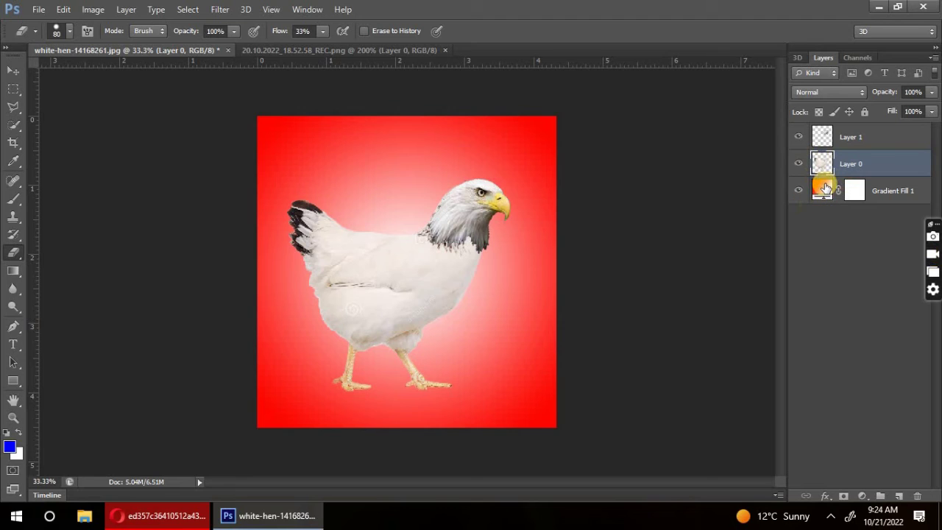
pyautogui.doubleClick(825, 189)
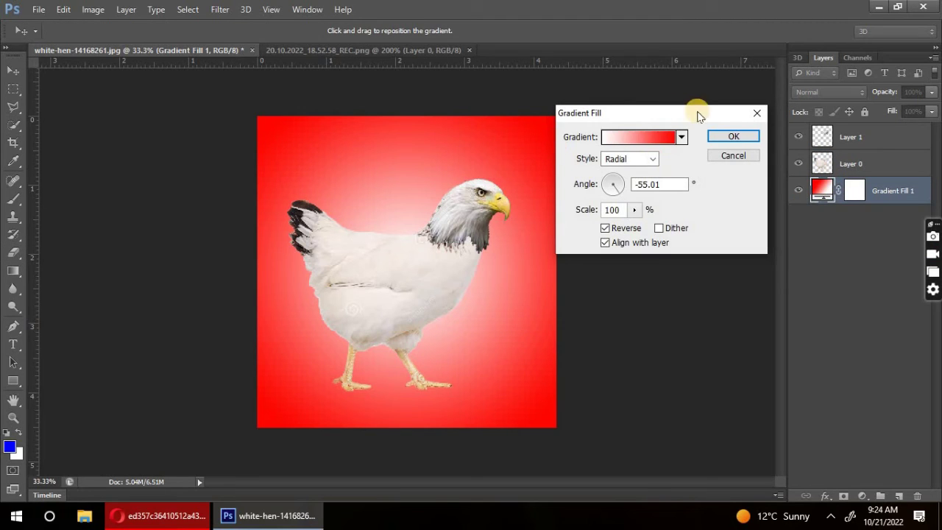
# - Load the Black, White preset into the Gradient Editor for the background fill
pyautogui.click(680, 141)
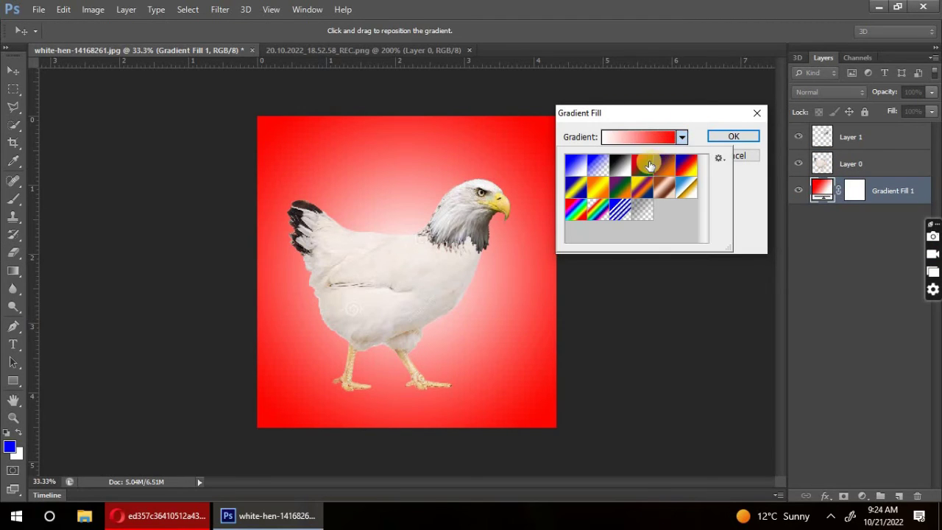
pyautogui.click(631, 138)
pyautogui.click(630, 139)
pyautogui.click(635, 139)
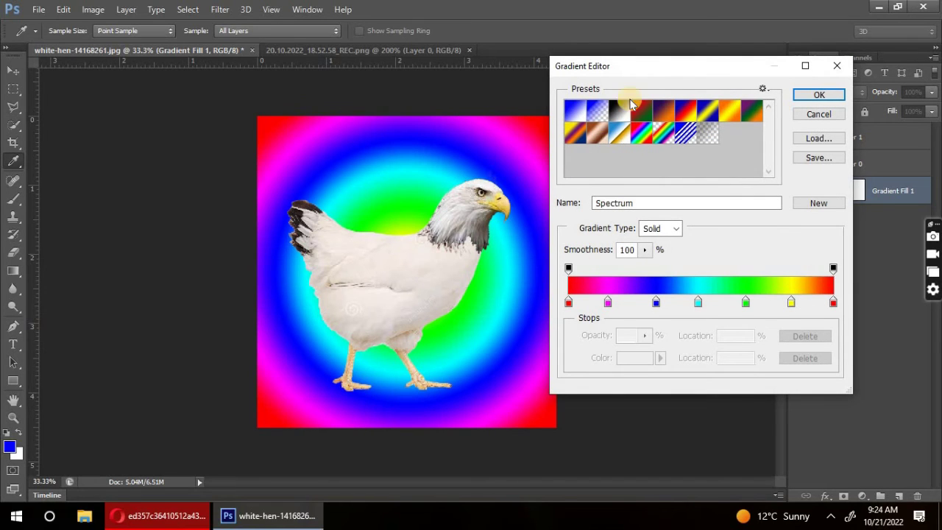
pyautogui.click(621, 110)
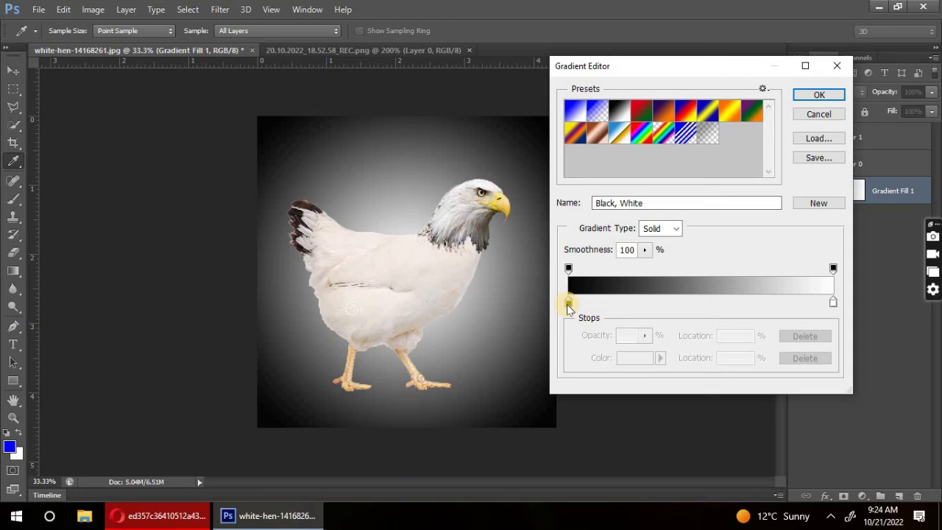
# - Set the left stop to the eagle beak's yellow (e8c146) and apply the yellow-to-white gradient
pyautogui.click(568, 302)
pyautogui.click(631, 367)
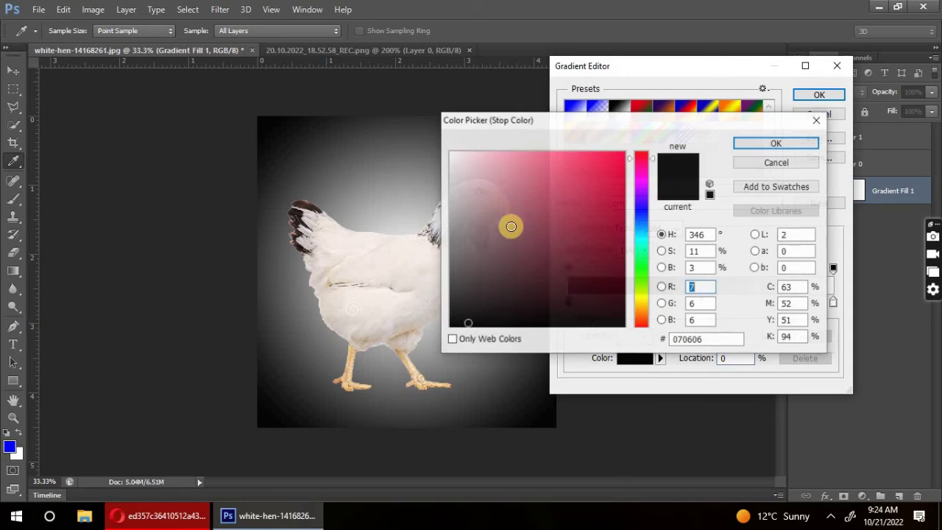
pyautogui.moveTo(642, 127); pyautogui.dragTo(755, 81)
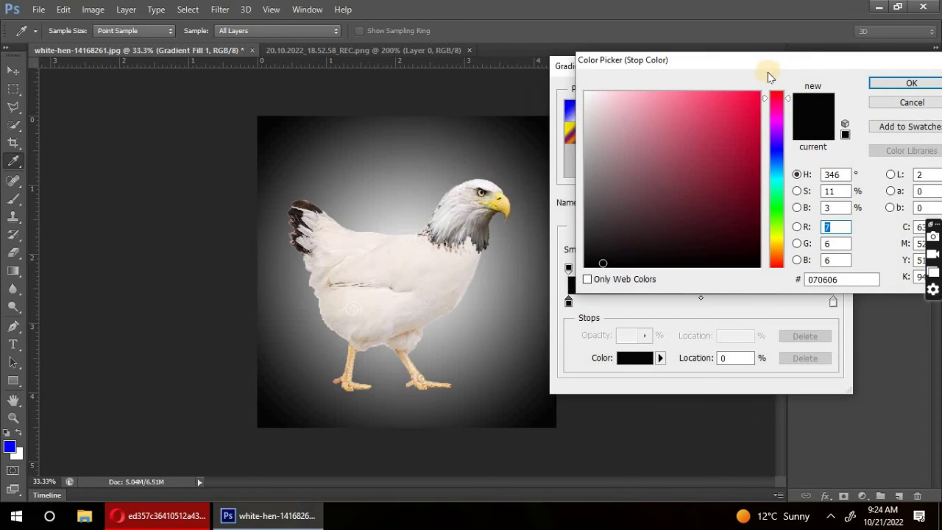
pyautogui.click(507, 209)
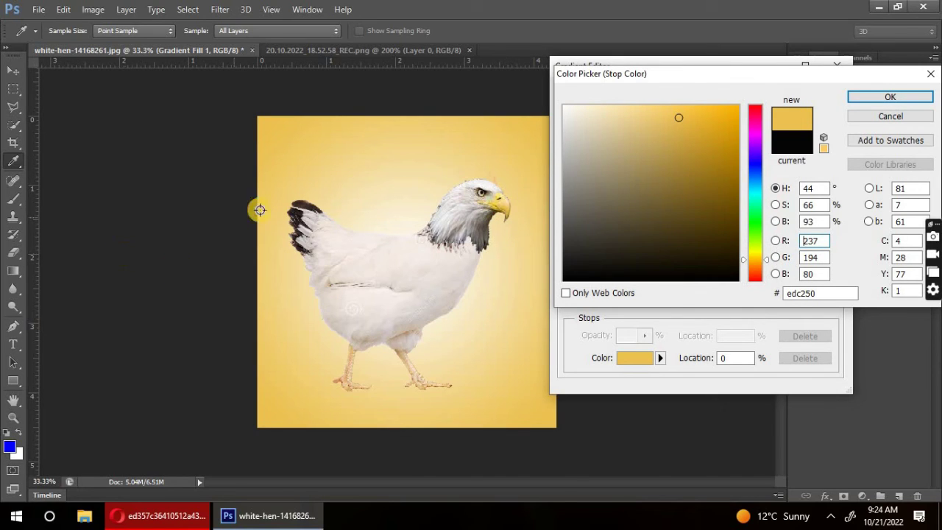
pyautogui.click(298, 202)
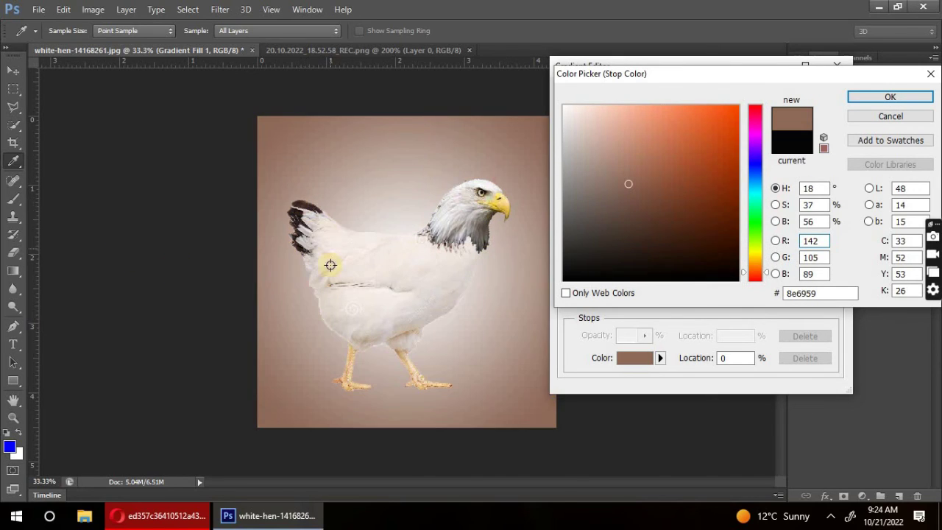
pyautogui.click(351, 365)
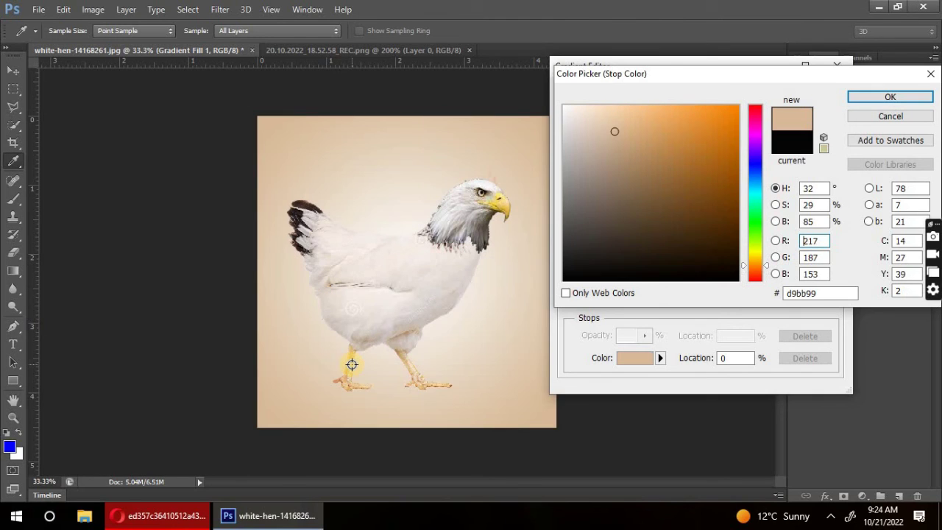
pyautogui.click(503, 208)
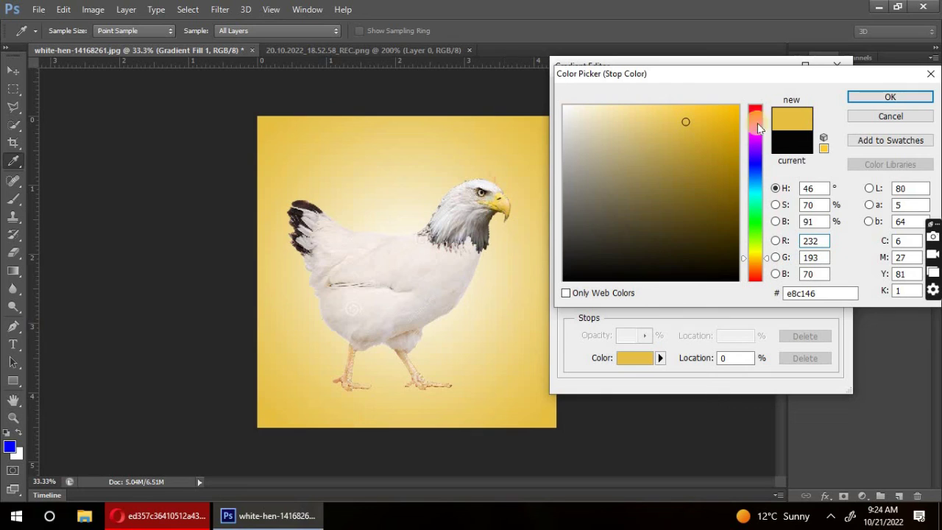
pyautogui.click(868, 97)
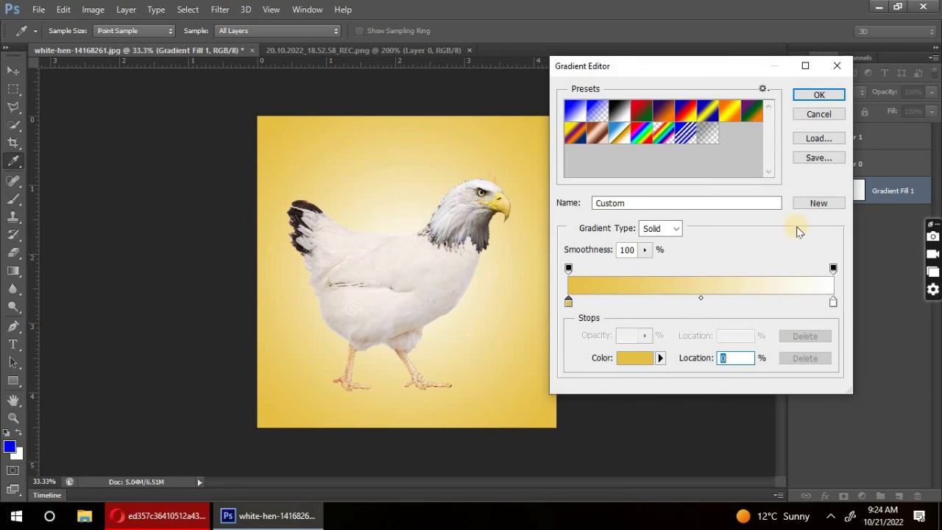
pyautogui.click(820, 96)
pyautogui.click(742, 140)
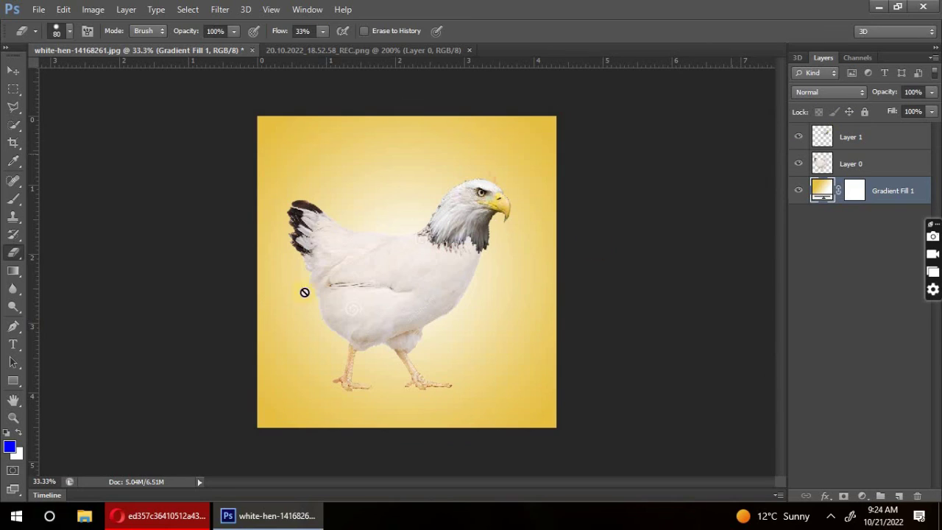